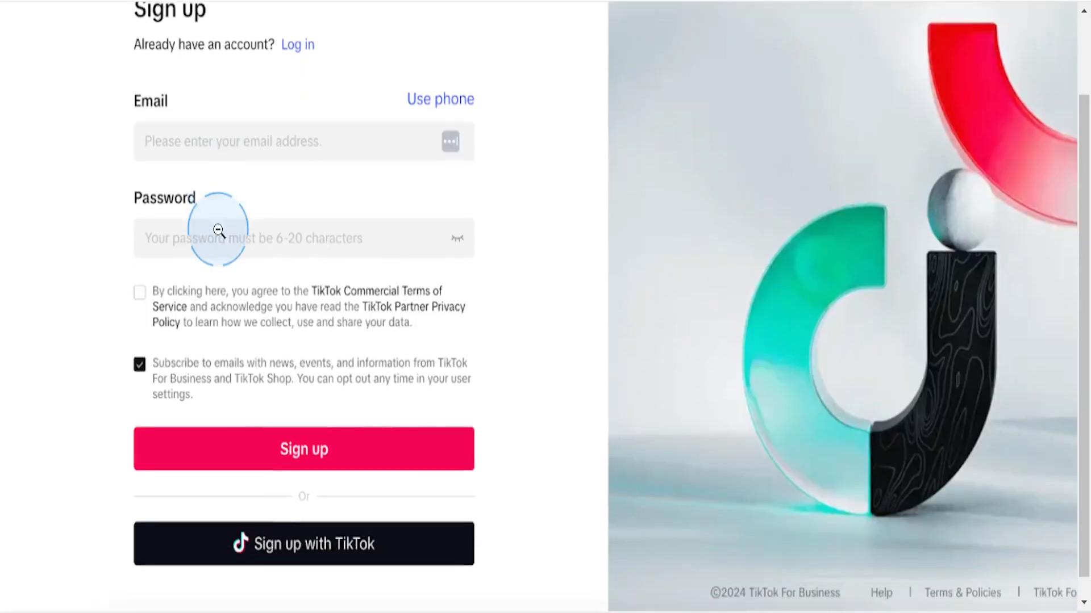
Review the TikTok For Business sign-up form and the business details form, from business name to mobile phone number.
{"action": "scroll", "coordinate": [219, 231], "scroll_direction": "up", "scroll_amount": 3}
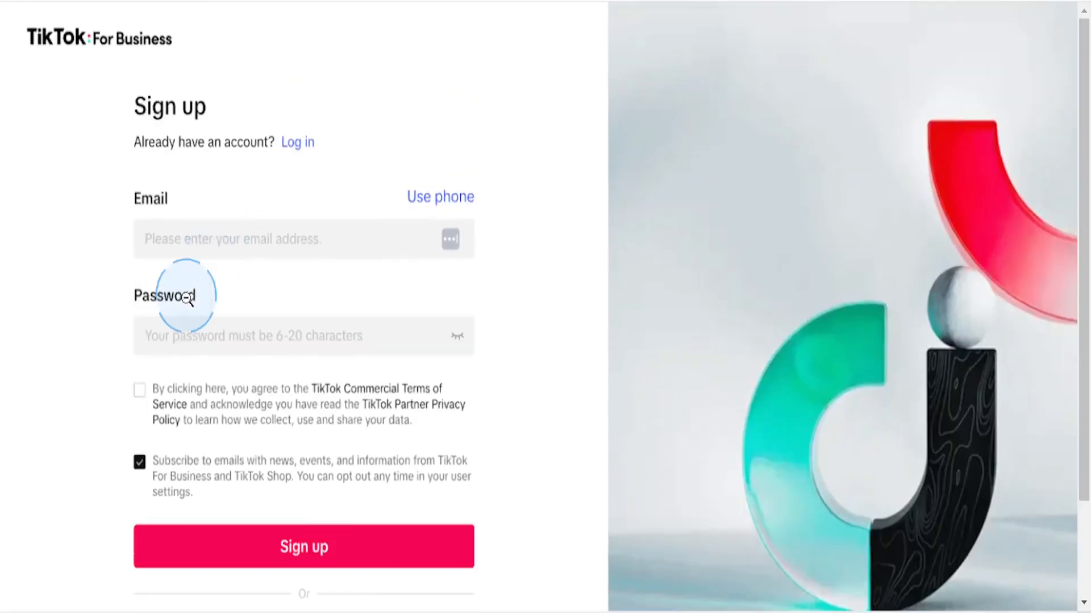
{"action": "scroll", "coordinate": [219, 255], "scroll_direction": "down", "scroll_amount": 4}
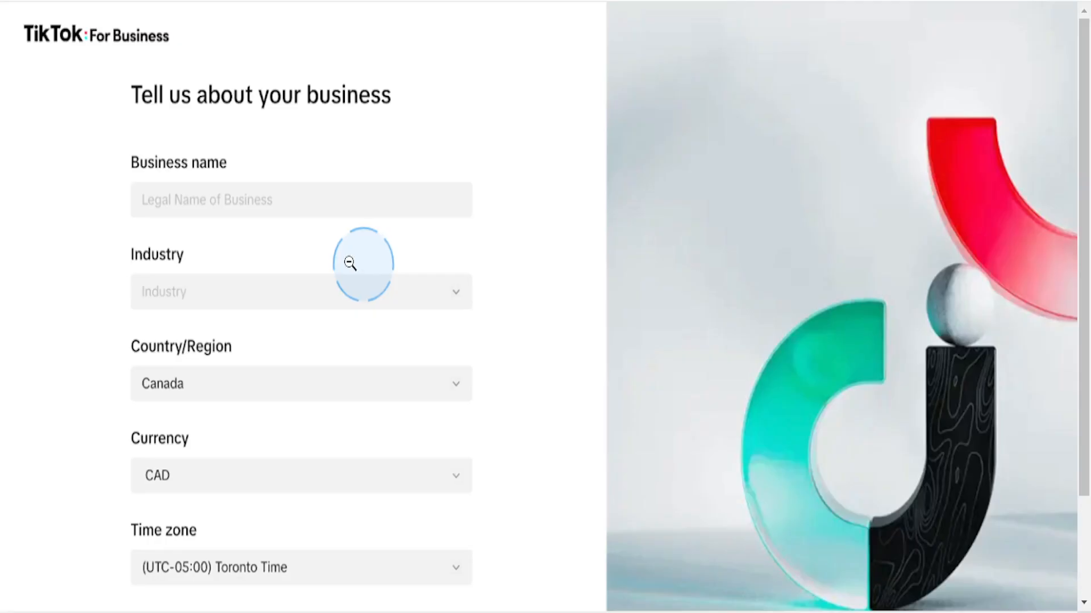
{"action": "scroll", "coordinate": [273, 242], "scroll_direction": "down", "scroll_amount": 2}
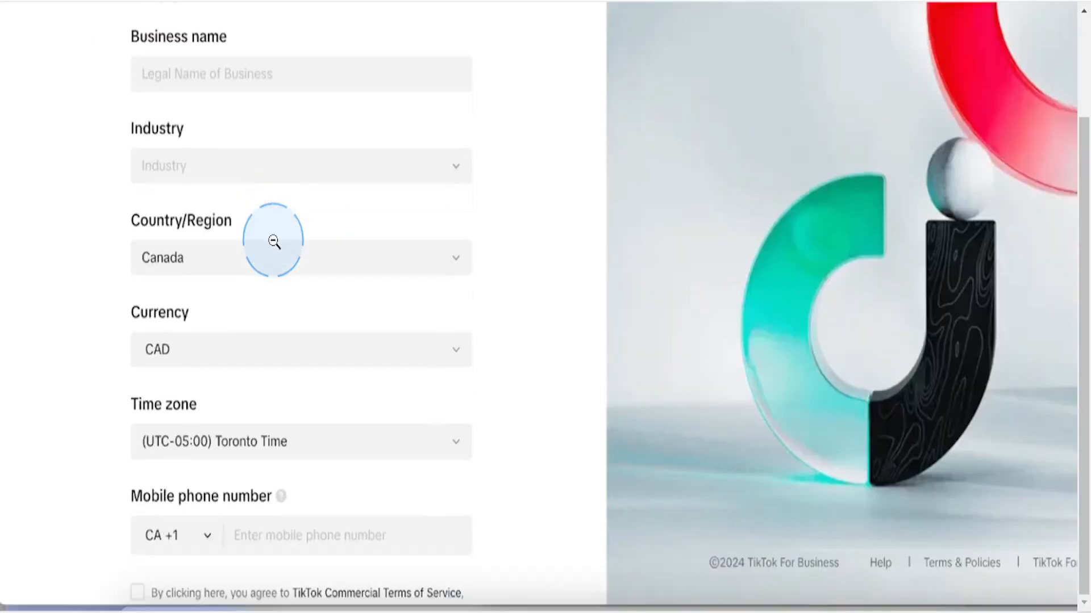
{"action": "scroll", "coordinate": [274, 242], "scroll_direction": "up", "scroll_amount": 2}
{"action": "scroll", "coordinate": [278, 199], "scroll_direction": "down", "scroll_amount": 2}
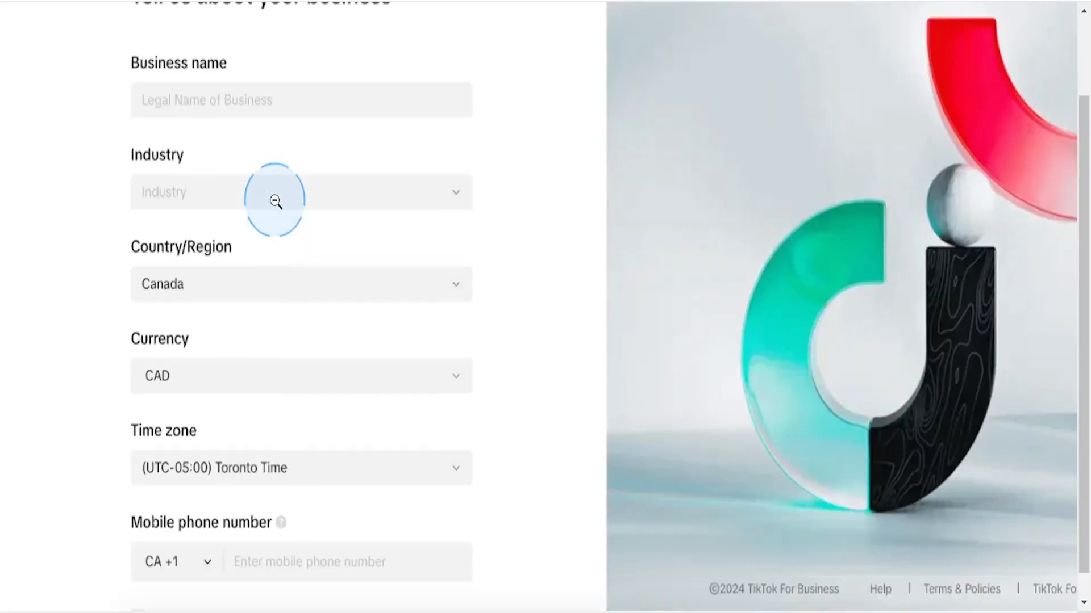
{"action": "scroll", "coordinate": [295, 249], "scroll_direction": "up", "scroll_amount": 2}
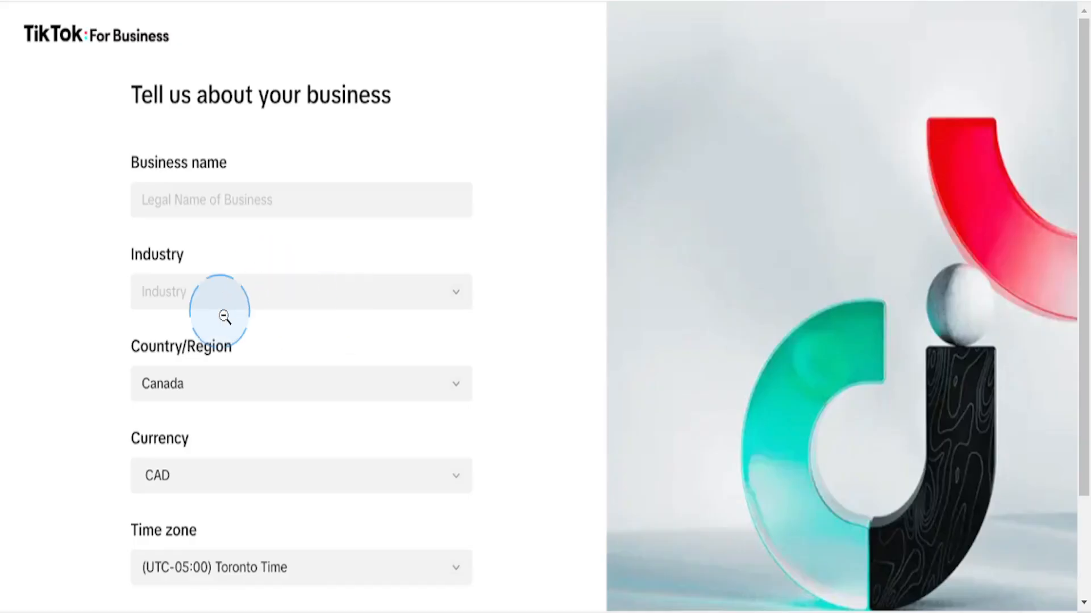
{"action": "scroll", "coordinate": [251, 275], "scroll_direction": "down", "scroll_amount": 2}
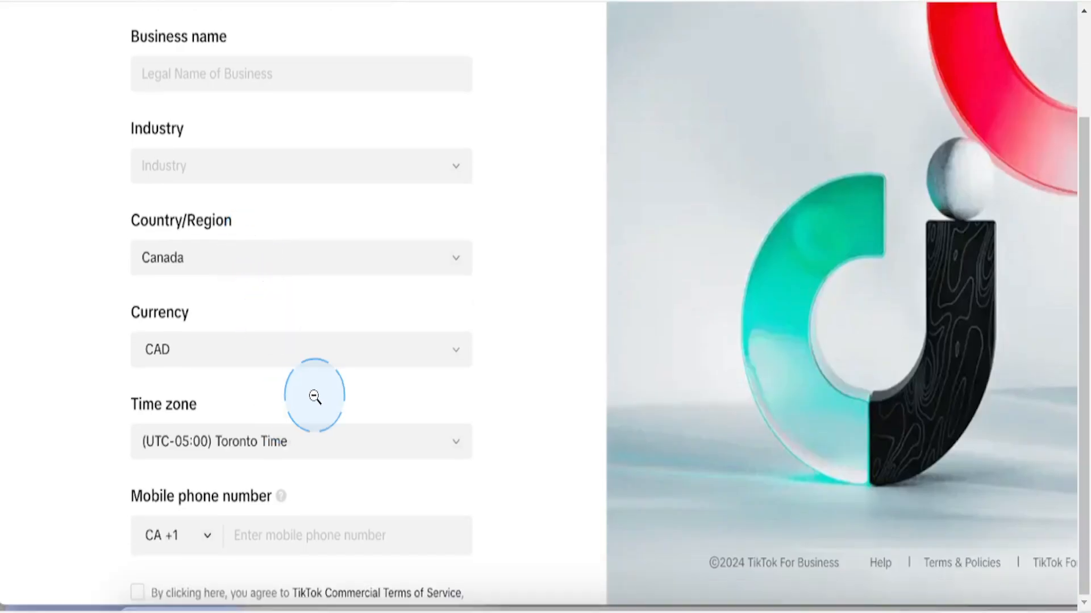
{"action": "scroll", "coordinate": [297, 385], "scroll_direction": "up", "scroll_amount": 2}
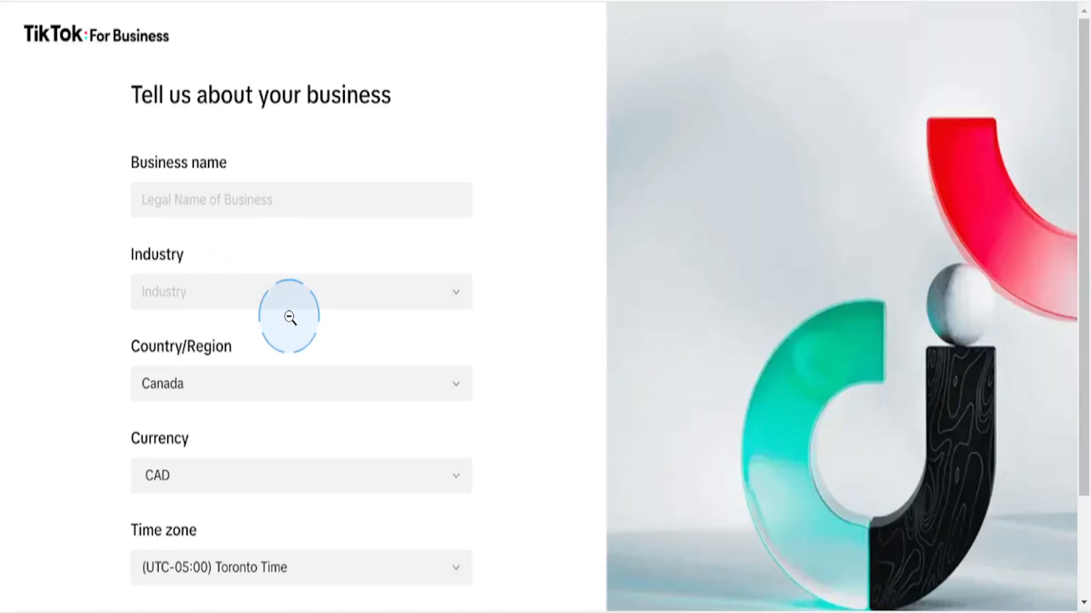
{"action": "scroll", "coordinate": [289, 317], "scroll_direction": "down", "scroll_amount": 2}
{"action": "scroll", "coordinate": [289, 317], "scroll_direction": "down", "scroll_amount": 1}
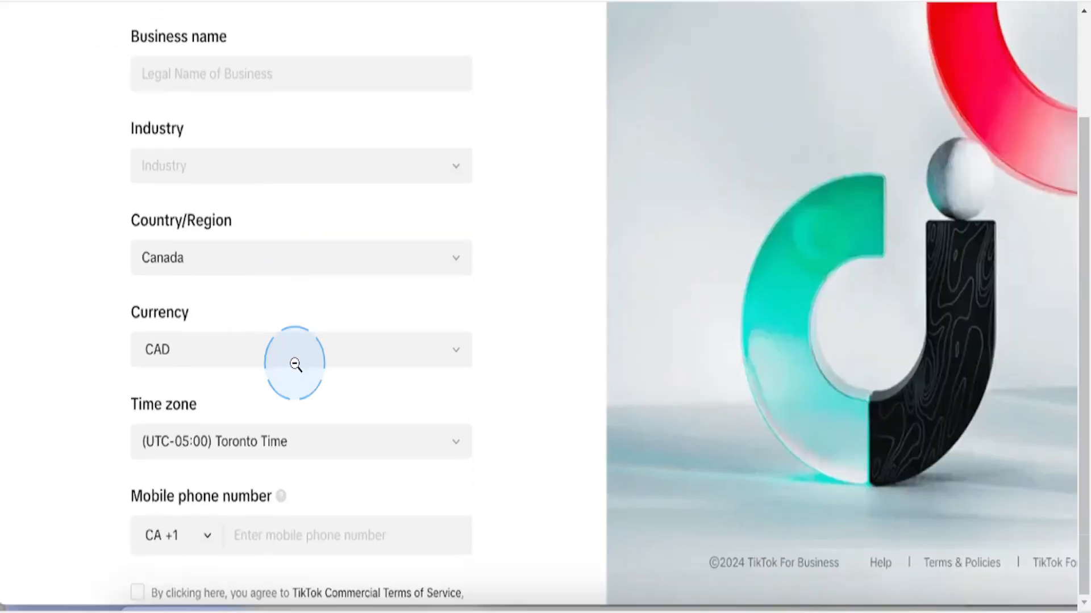
{"action": "scroll", "coordinate": [308, 259], "scroll_direction": "up", "scroll_amount": 2}
{"action": "scroll", "coordinate": [308, 259], "scroll_direction": "up", "scroll_amount": 1}
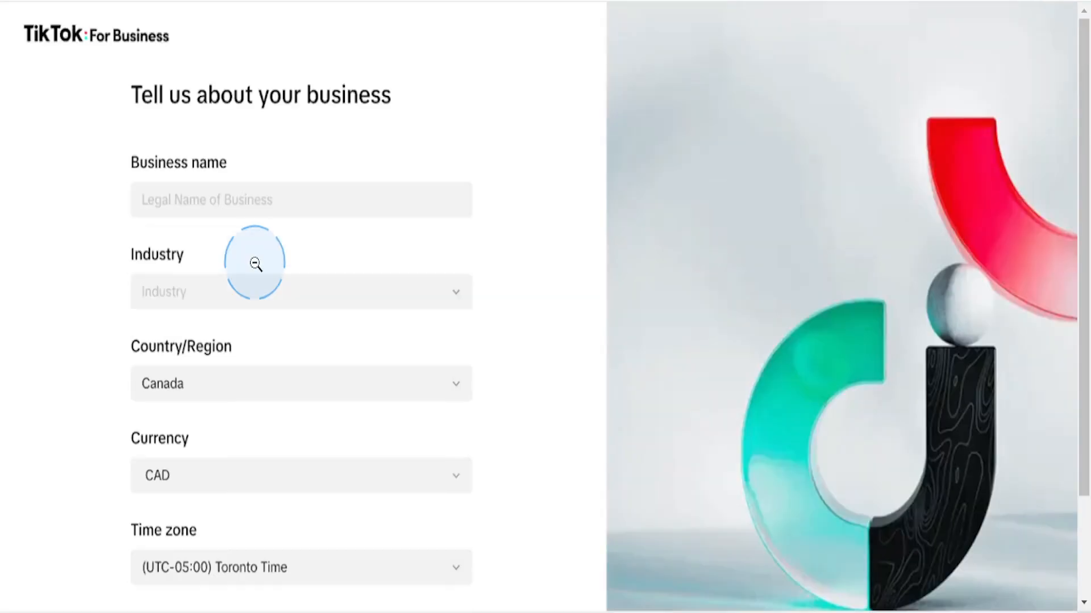
{"action": "scroll", "coordinate": [255, 264], "scroll_direction": "down", "scroll_amount": 3}
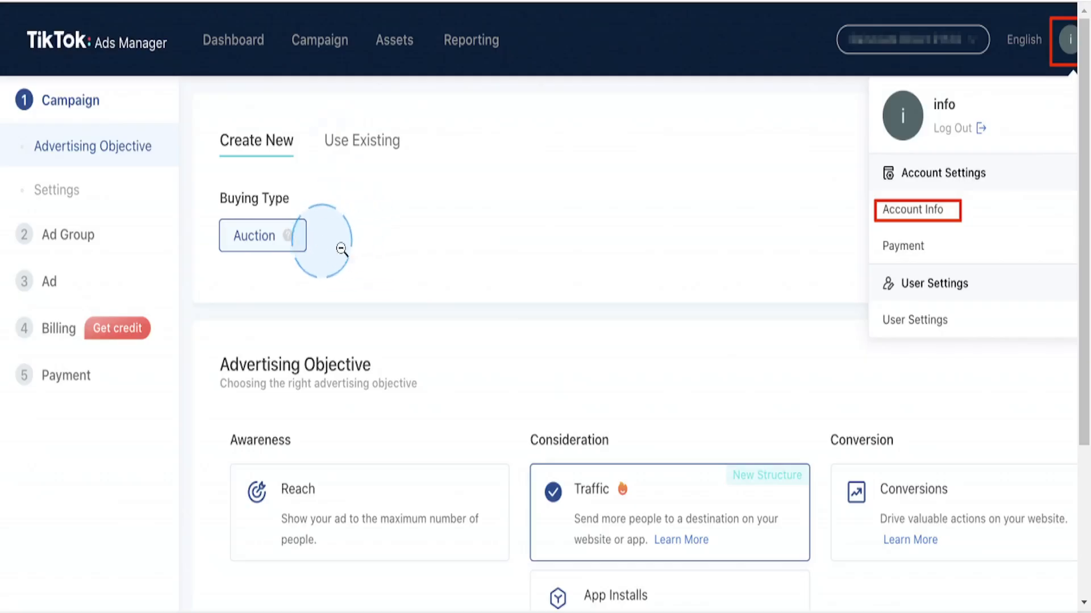
Examine the campaign creation page, including the buying type, the advertising objectives and the account menu's Account Info entry.
{"action": "scroll", "coordinate": [341, 307], "scroll_direction": "down", "scroll_amount": 5}
{"action": "scroll", "coordinate": [568, 301], "scroll_direction": "up", "scroll_amount": 5}
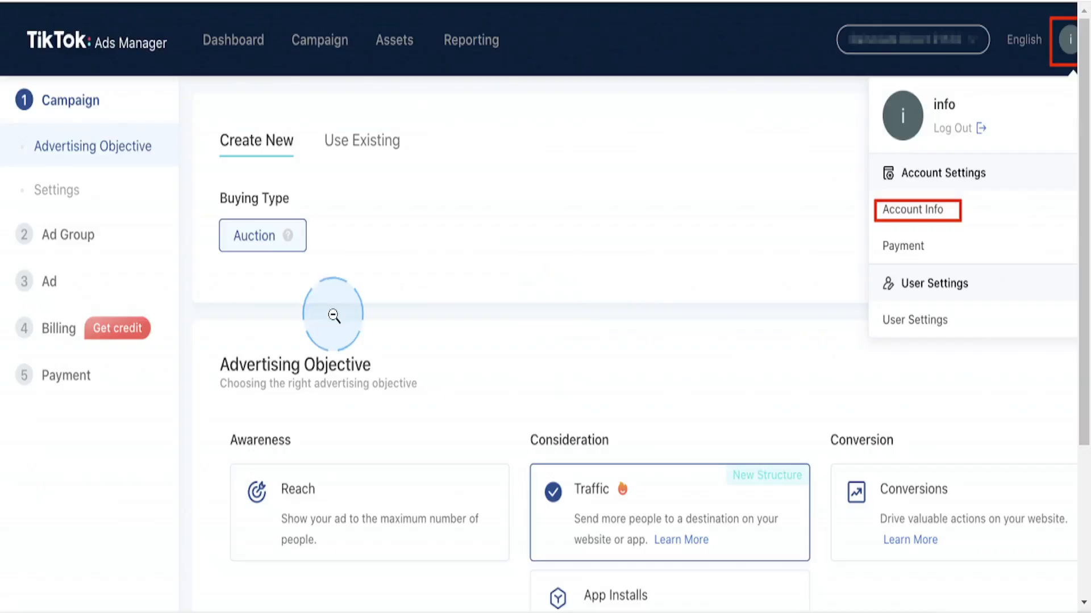
{"action": "scroll", "coordinate": [426, 295], "scroll_direction": "down", "scroll_amount": 4}
{"action": "scroll", "coordinate": [572, 309], "scroll_direction": "down", "scroll_amount": 1}
{"action": "scroll", "coordinate": [582, 318], "scroll_direction": "up", "scroll_amount": 5}
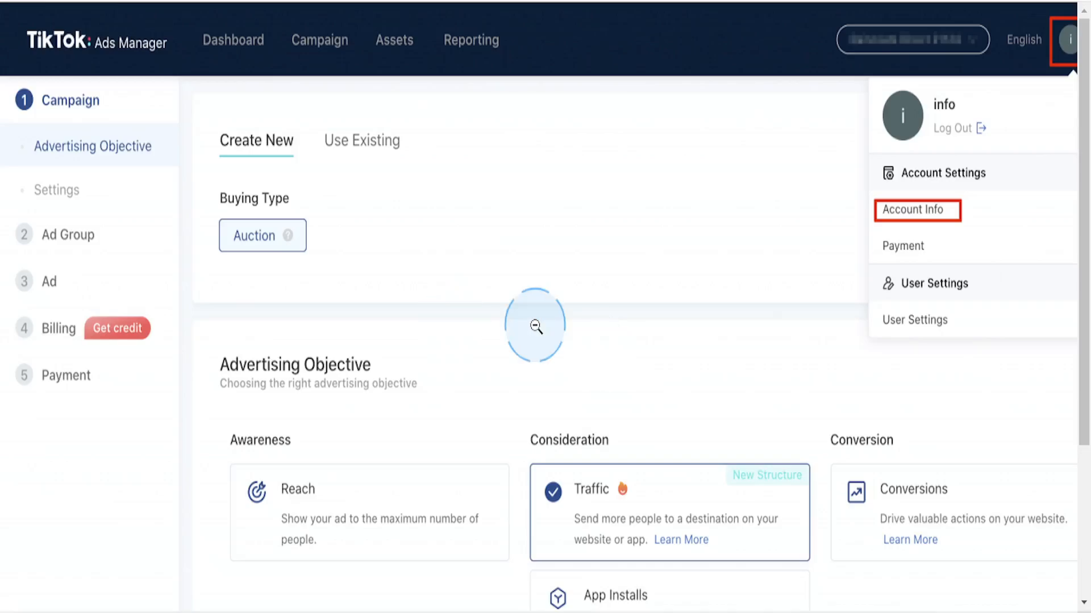
{"action": "scroll", "coordinate": [534, 321], "scroll_direction": "down", "scroll_amount": 2}
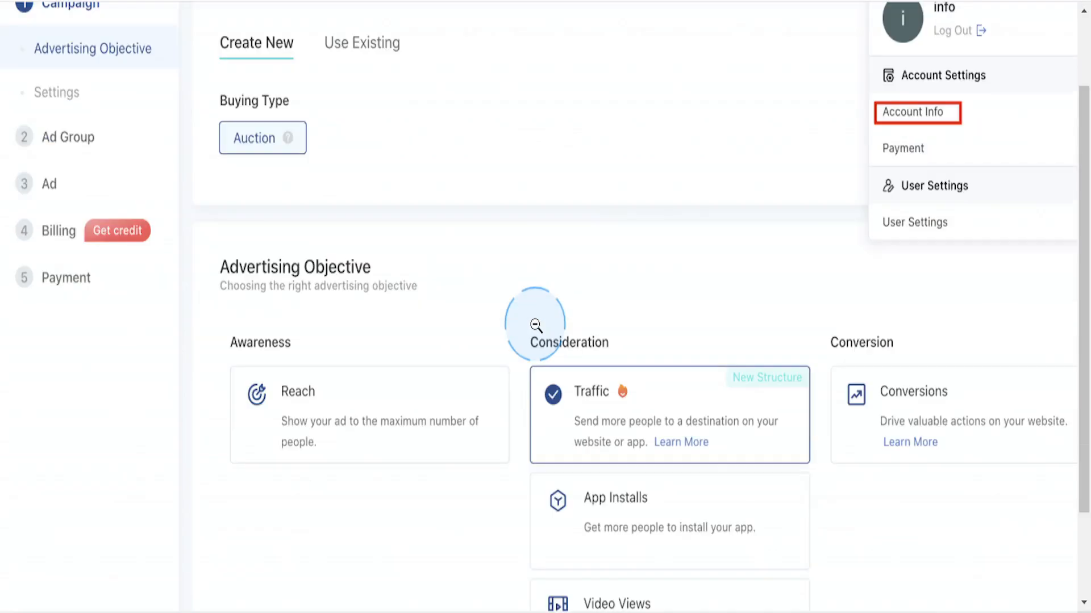
{"action": "scroll", "coordinate": [534, 322], "scroll_direction": "up", "scroll_amount": 2}
{"action": "scroll", "coordinate": [571, 315], "scroll_direction": "down", "scroll_amount": 4}
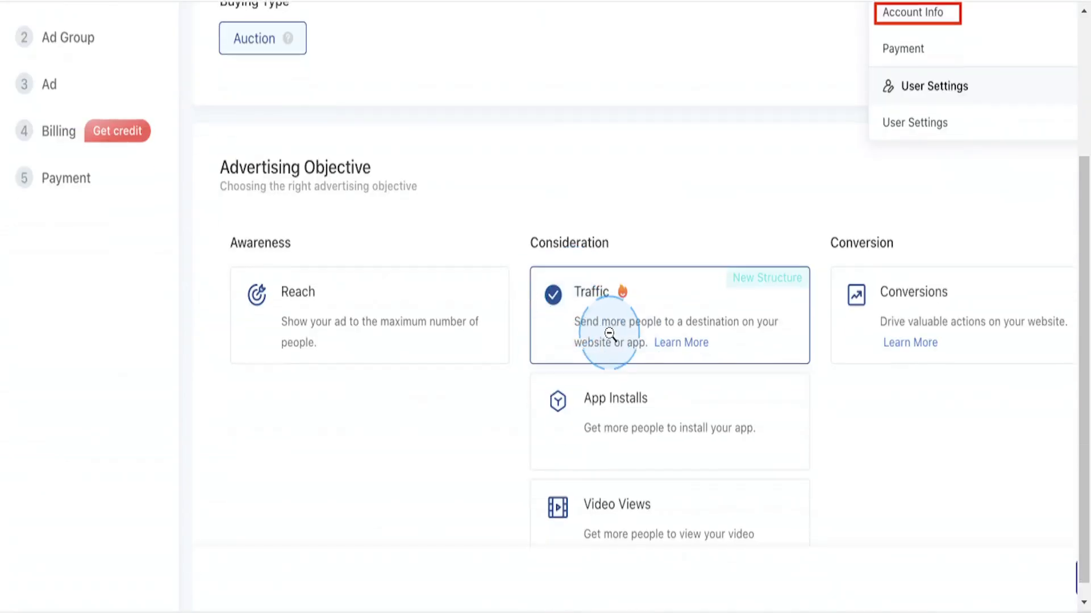
{"action": "scroll", "coordinate": [609, 334], "scroll_direction": "up", "scroll_amount": 4}
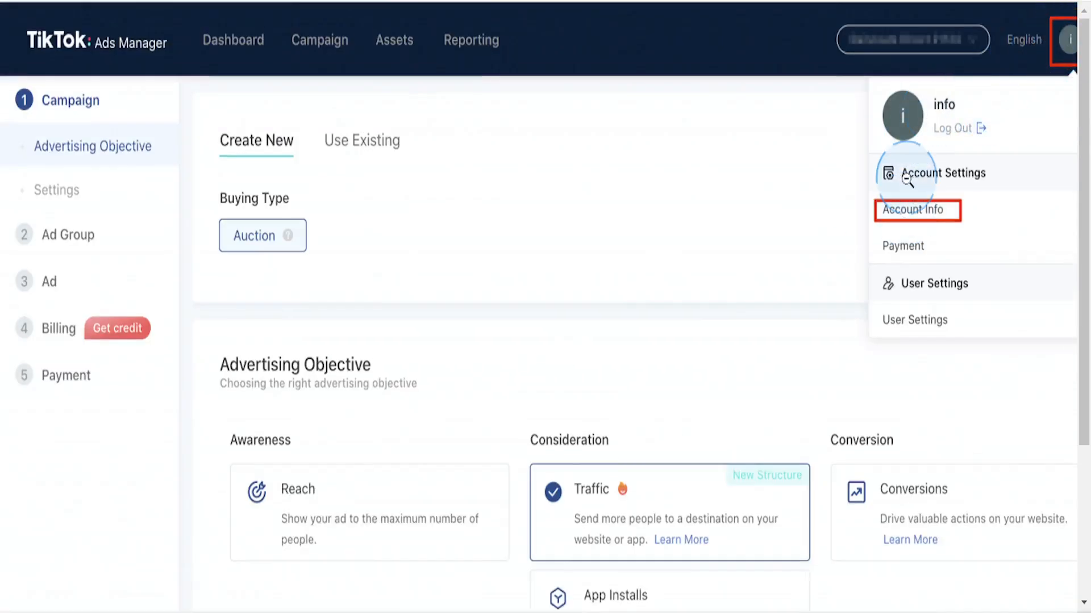
{"action": "scroll", "coordinate": [631, 295], "scroll_direction": "down", "scroll_amount": 4}
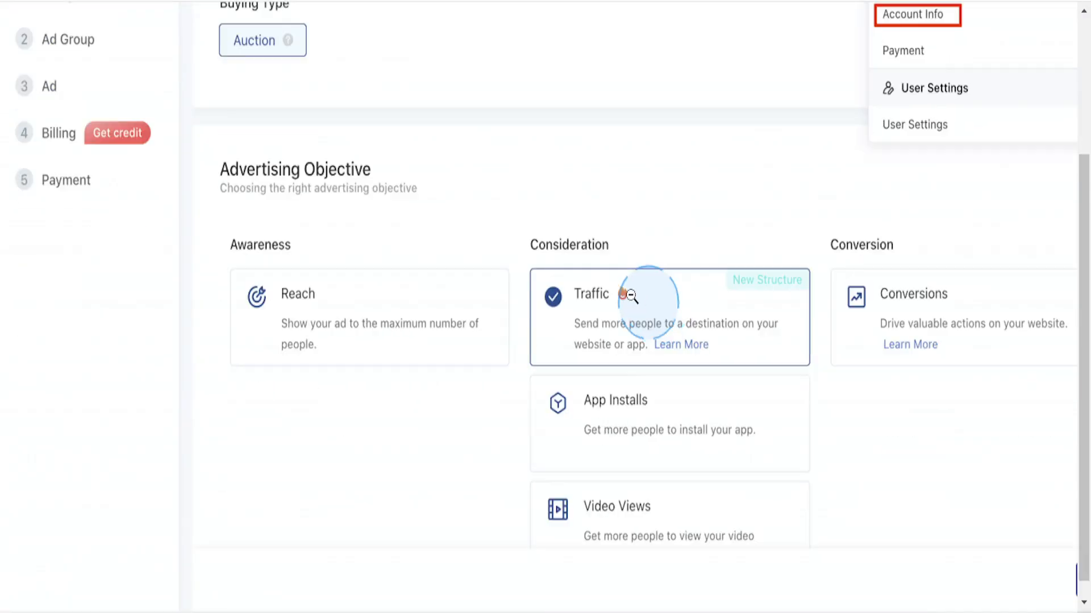
{"action": "scroll", "coordinate": [596, 321], "scroll_direction": "down", "scroll_amount": 1}
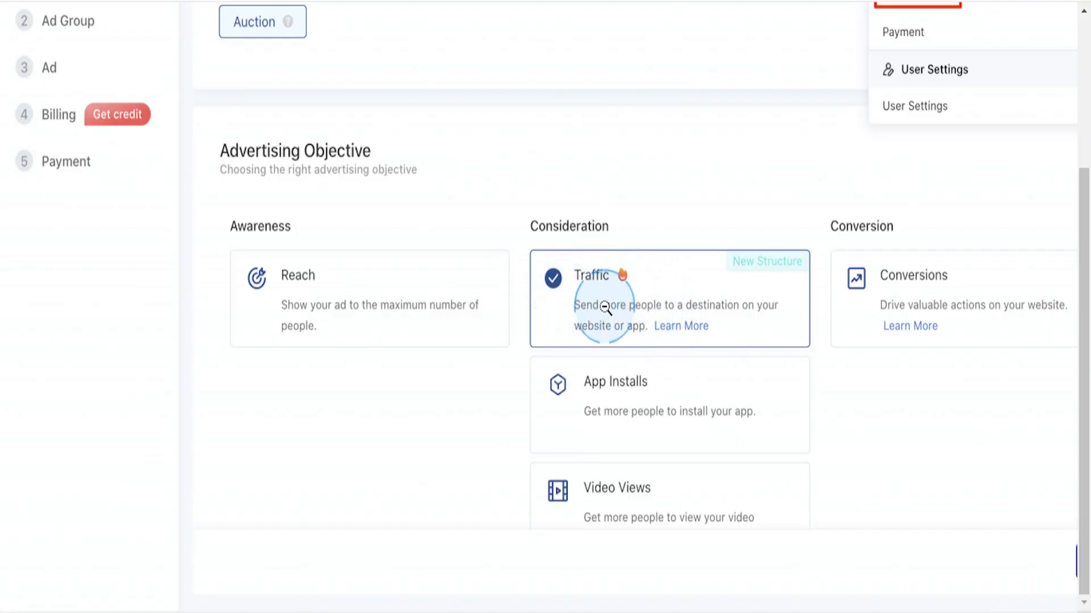
{"action": "scroll", "coordinate": [604, 301], "scroll_direction": "up", "scroll_amount": 3}
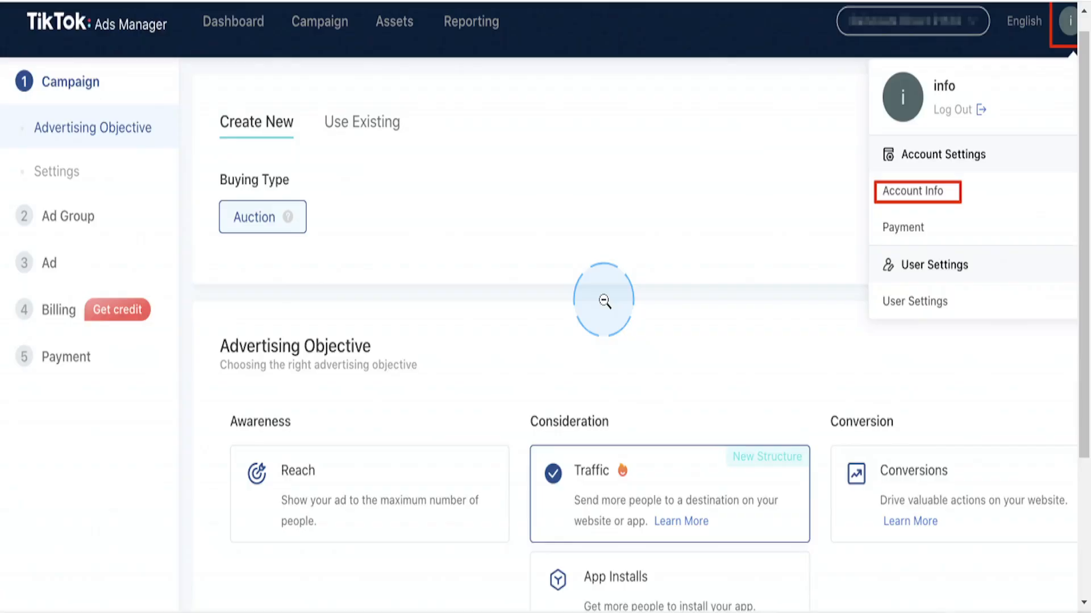
{"action": "scroll", "coordinate": [588, 340], "scroll_direction": "down", "scroll_amount": 3}
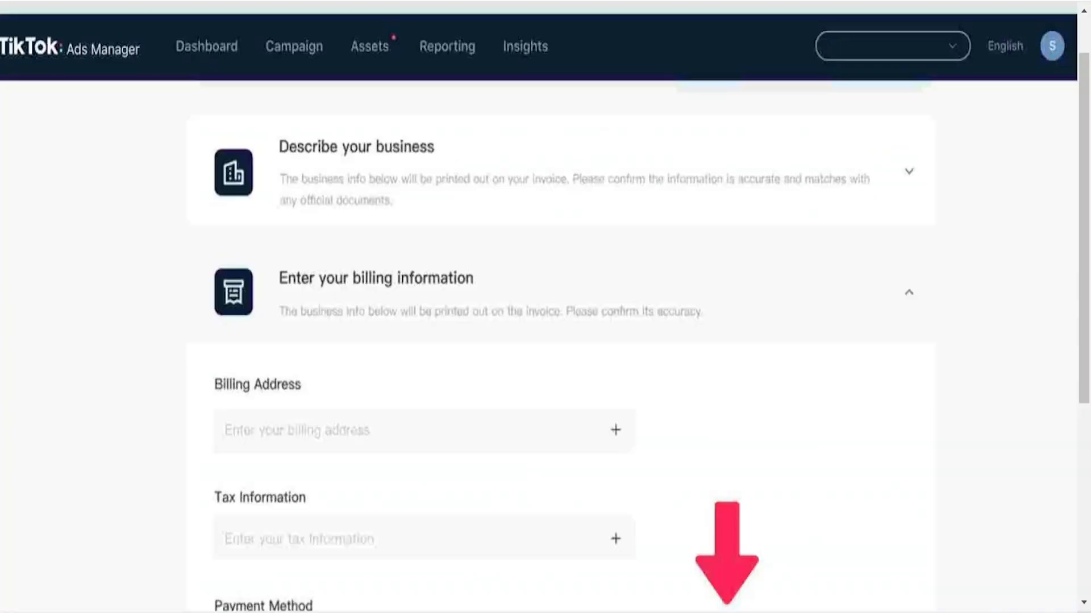
Examine the billing information form, covering billing address, tax information and the Automatic and Manual Payment methods.
{"action": "scroll", "coordinate": [463, 190], "scroll_direction": "down", "scroll_amount": 3}
{"action": "scroll", "coordinate": [469, 199], "scroll_direction": "down", "scroll_amount": 3}
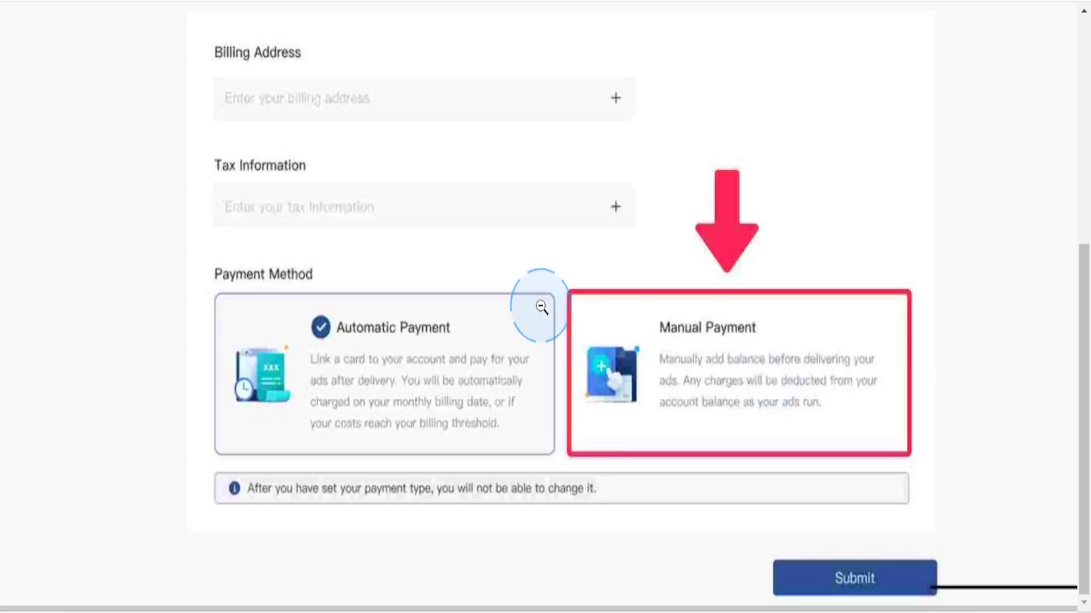
{"action": "scroll", "coordinate": [570, 328], "scroll_direction": "up", "scroll_amount": 6}
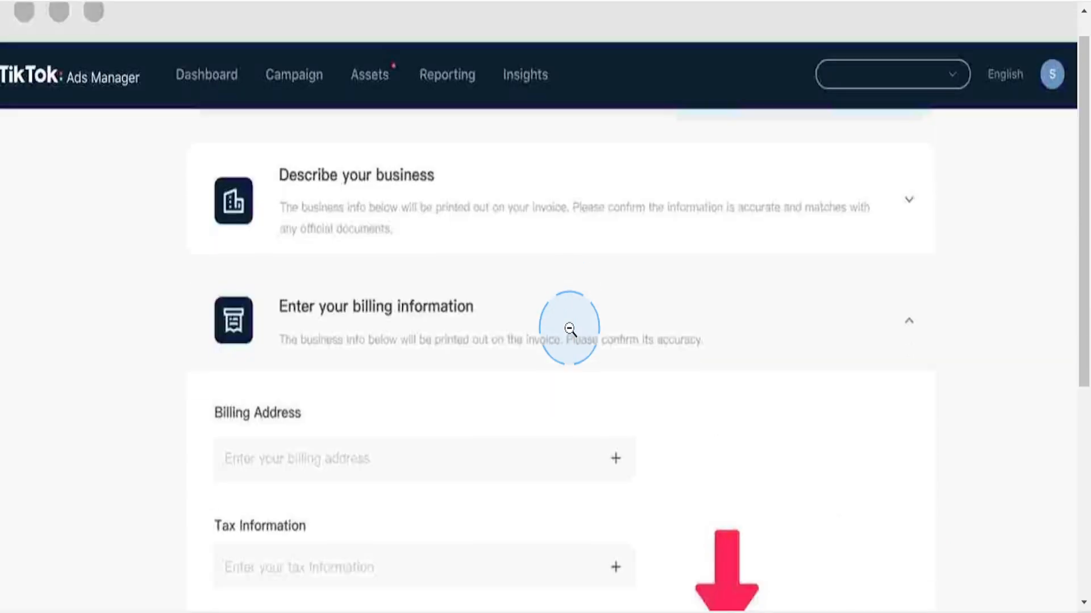
{"action": "scroll", "coordinate": [791, 334], "scroll_direction": "down", "scroll_amount": 6}
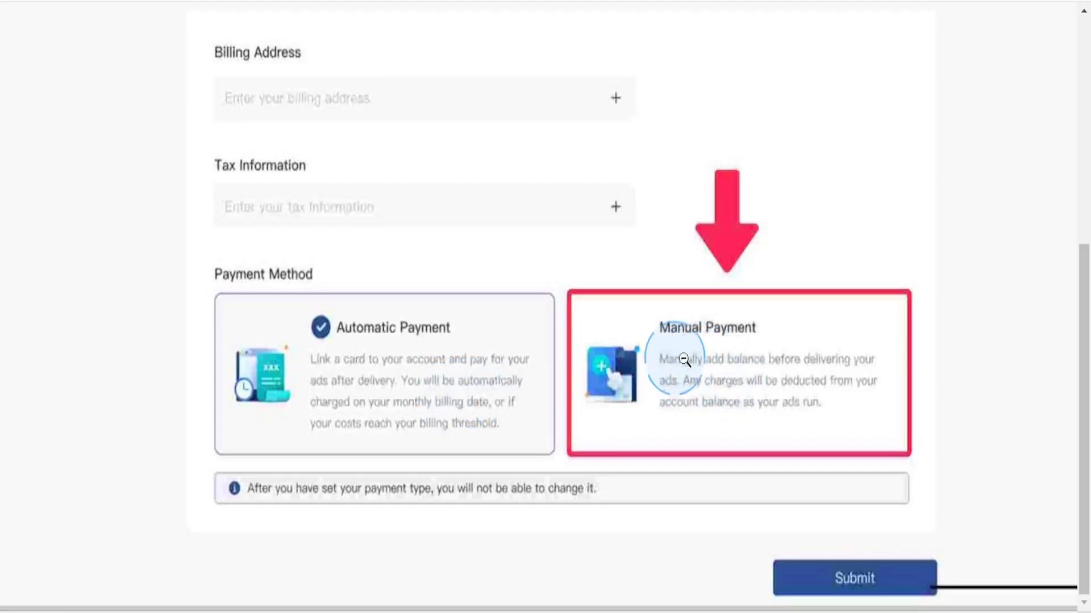
{"action": "scroll", "coordinate": [642, 299], "scroll_direction": "up", "scroll_amount": 7}
{"action": "scroll", "coordinate": [642, 301], "scroll_direction": "up", "scroll_amount": 1}
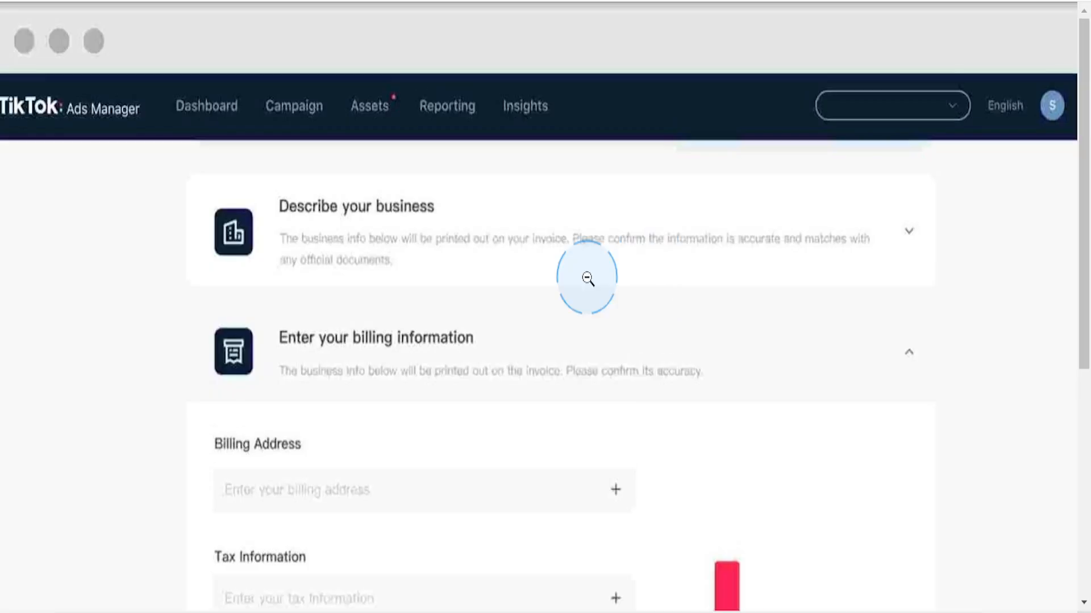
{"action": "scroll", "coordinate": [568, 277], "scroll_direction": "down", "scroll_amount": 2}
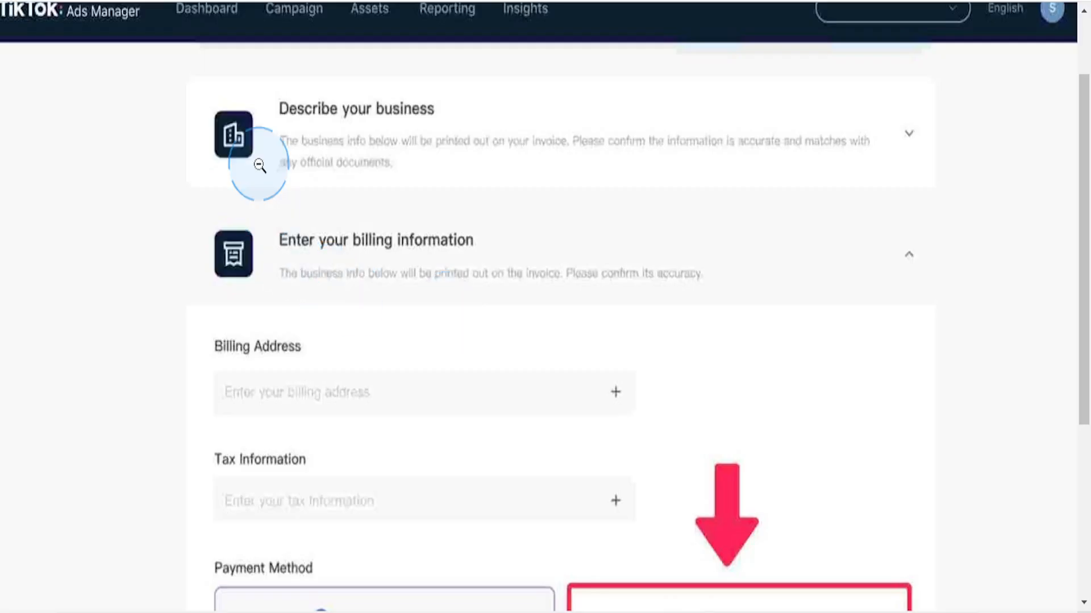
{"action": "scroll", "coordinate": [259, 165], "scroll_direction": "up", "scroll_amount": 2}
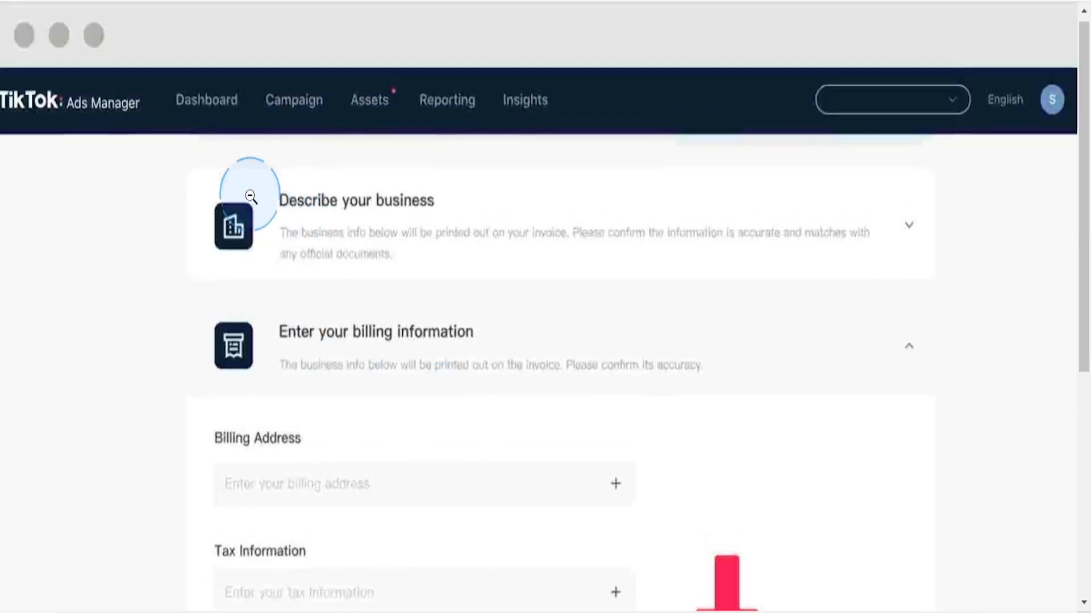
{"action": "scroll", "coordinate": [251, 197], "scroll_direction": "down", "scroll_amount": 4}
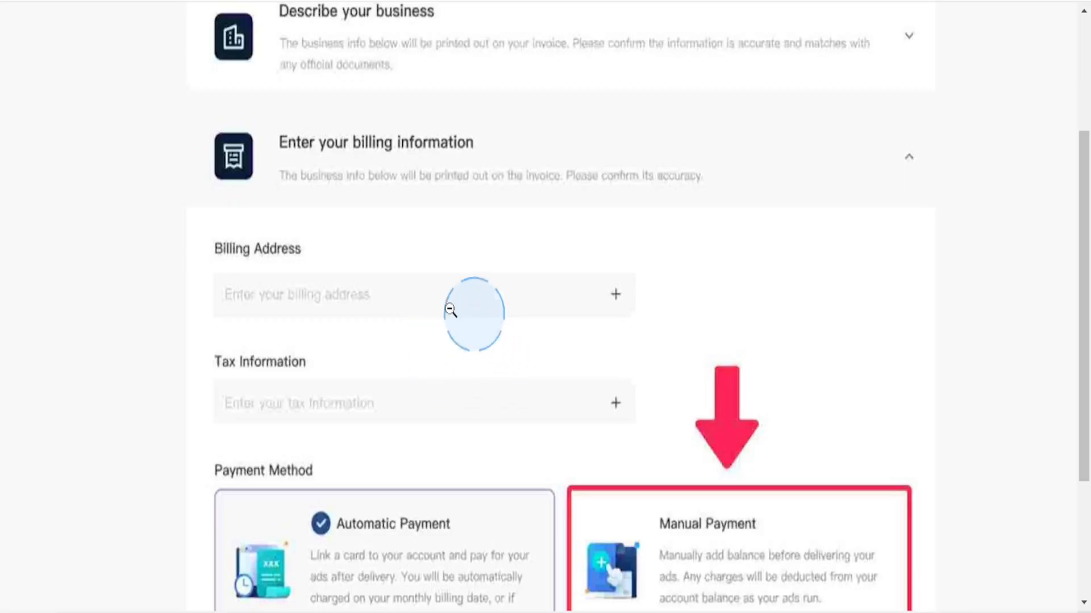
{"action": "scroll", "coordinate": [704, 482], "scroll_direction": "down", "scroll_amount": 3}
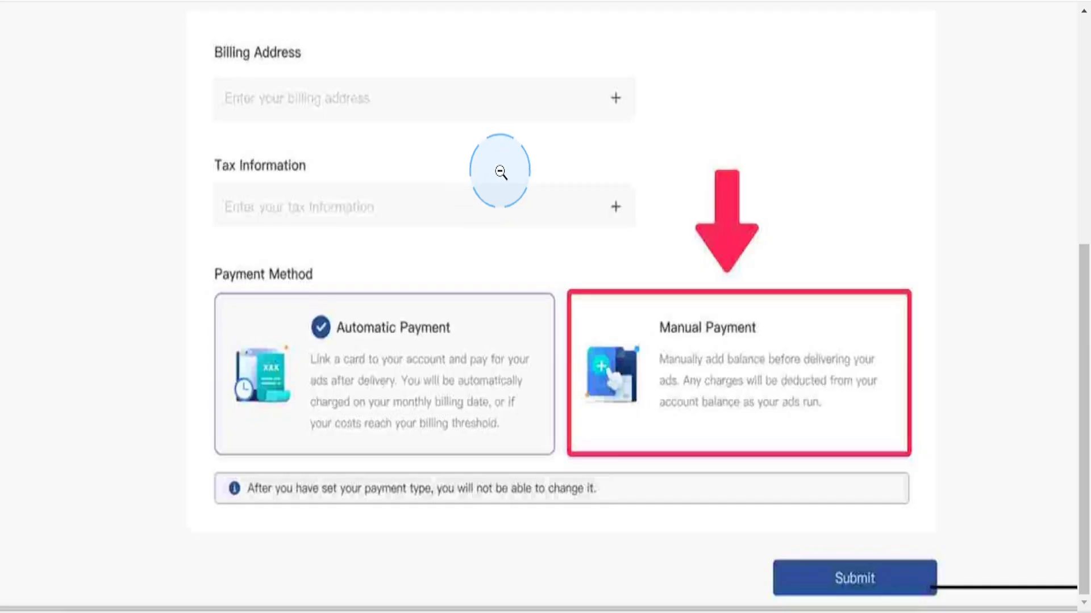
{"action": "scroll", "coordinate": [648, 184], "scroll_direction": "up", "scroll_amount": 3}
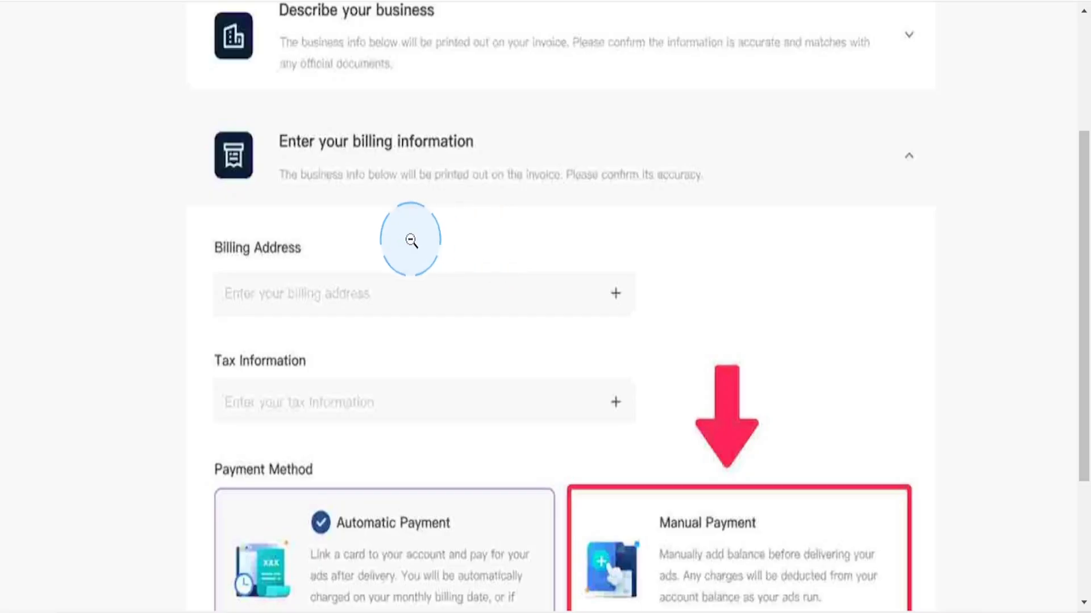
{"action": "scroll", "coordinate": [755, 341], "scroll_direction": "down", "scroll_amount": 3}
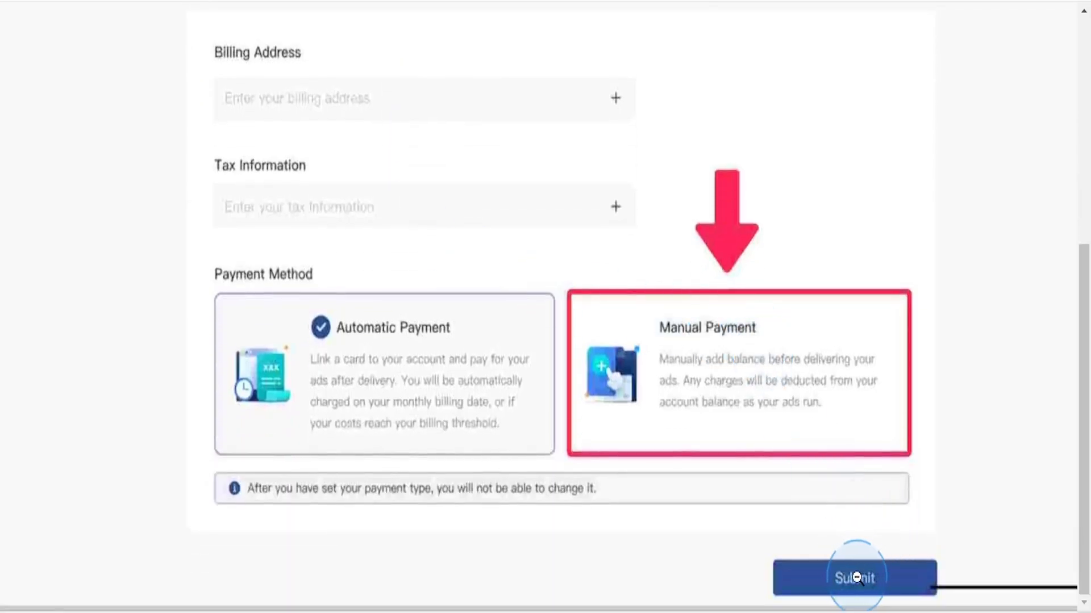
{"action": "scroll", "coordinate": [748, 341], "scroll_direction": "up", "scroll_amount": 6}
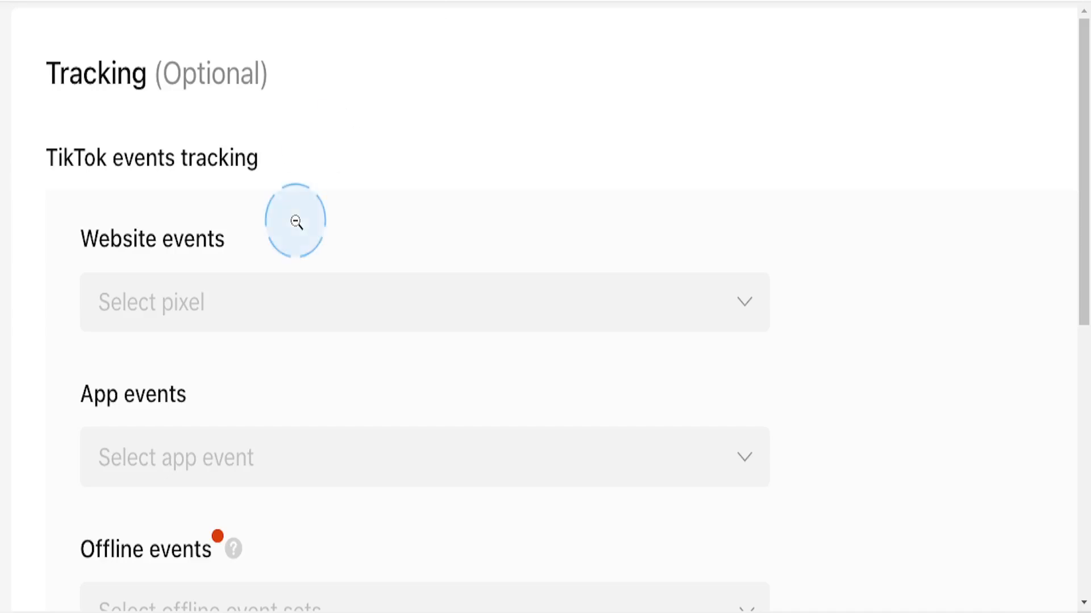
Examine the optional tracking settings for website, app and offline events and the third-party impression and click tracking URLs.
{"action": "scroll", "coordinate": [227, 207], "scroll_direction": "down", "scroll_amount": 2}
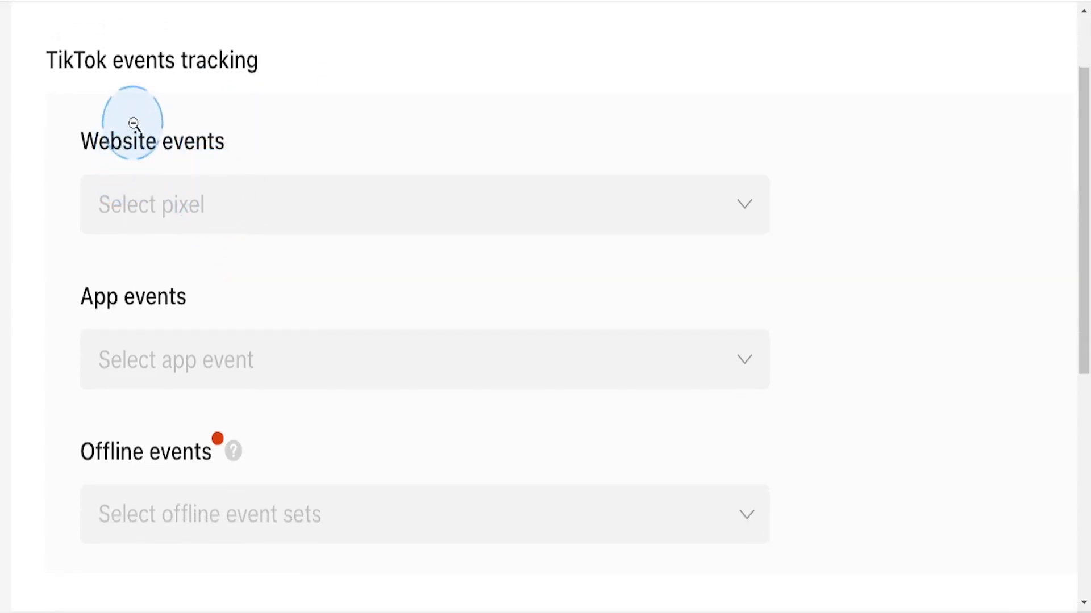
{"action": "scroll", "coordinate": [159, 142], "scroll_direction": "down", "scroll_amount": 4}
{"action": "scroll", "coordinate": [253, 196], "scroll_direction": "down", "scroll_amount": 4}
{"action": "scroll", "coordinate": [254, 198], "scroll_direction": "down", "scroll_amount": 1}
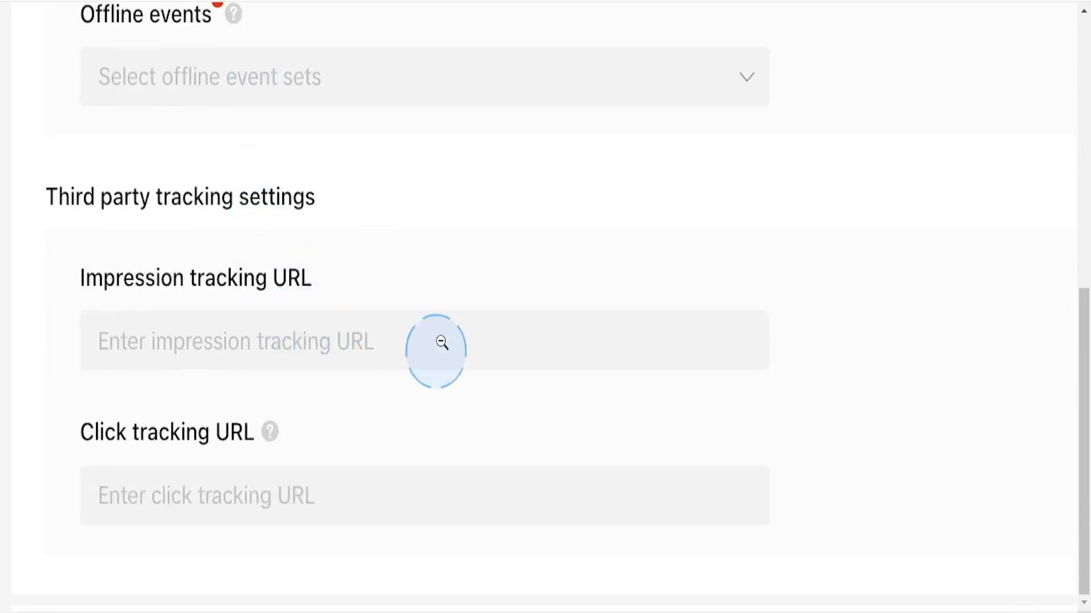
{"action": "scroll", "coordinate": [408, 286], "scroll_direction": "up", "scroll_amount": 6}
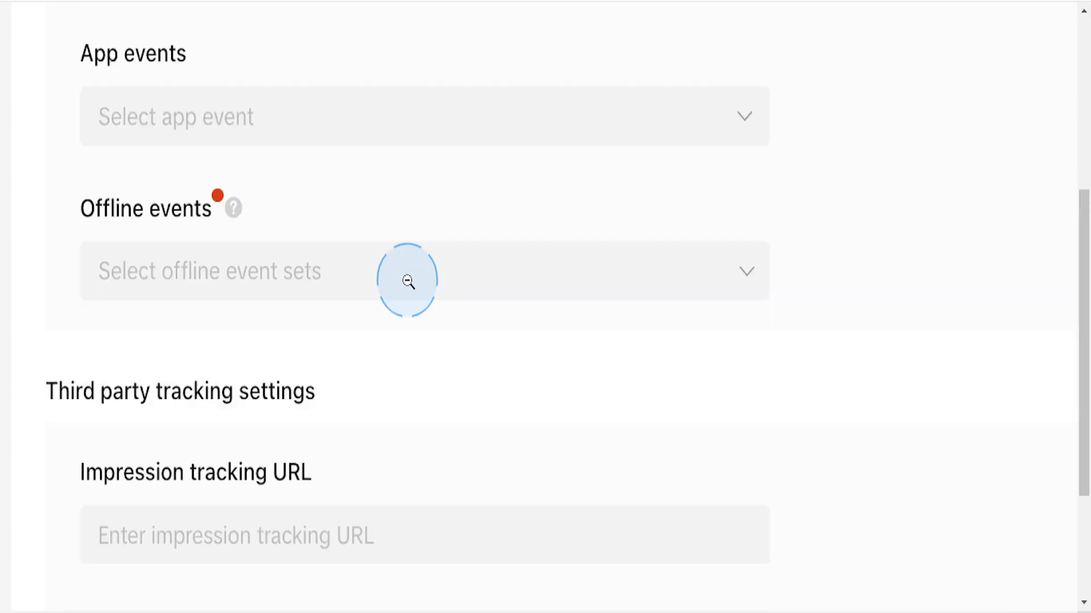
{"action": "scroll", "coordinate": [408, 282], "scroll_direction": "up", "scroll_amount": 2}
{"action": "scroll", "coordinate": [383, 268], "scroll_direction": "up", "scroll_amount": 3}
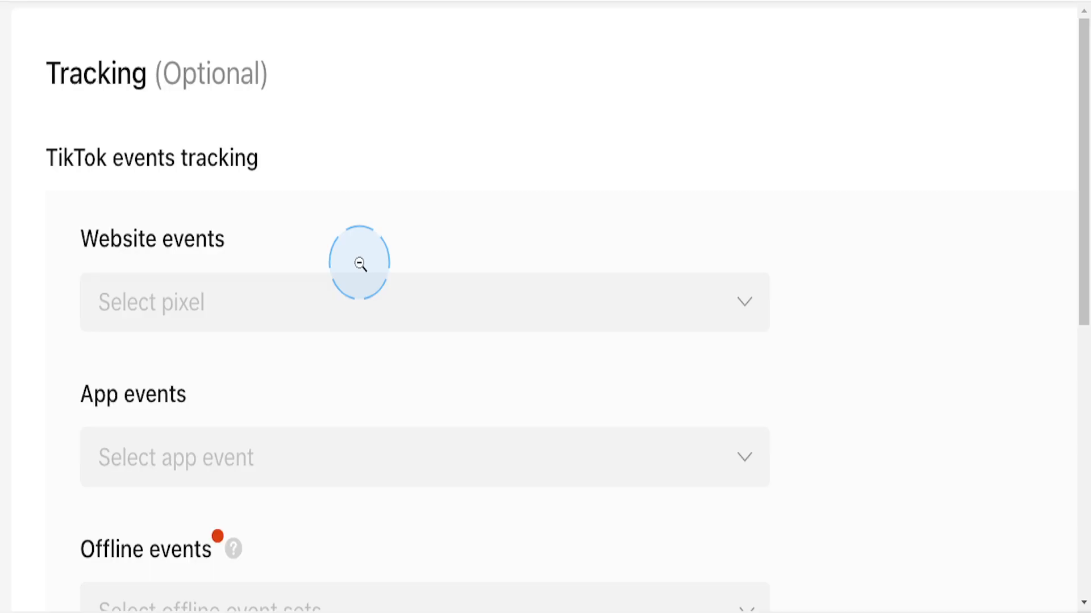
{"action": "scroll", "coordinate": [384, 253], "scroll_direction": "down", "scroll_amount": 5}
{"action": "scroll", "coordinate": [316, 253], "scroll_direction": "up", "scroll_amount": 5}
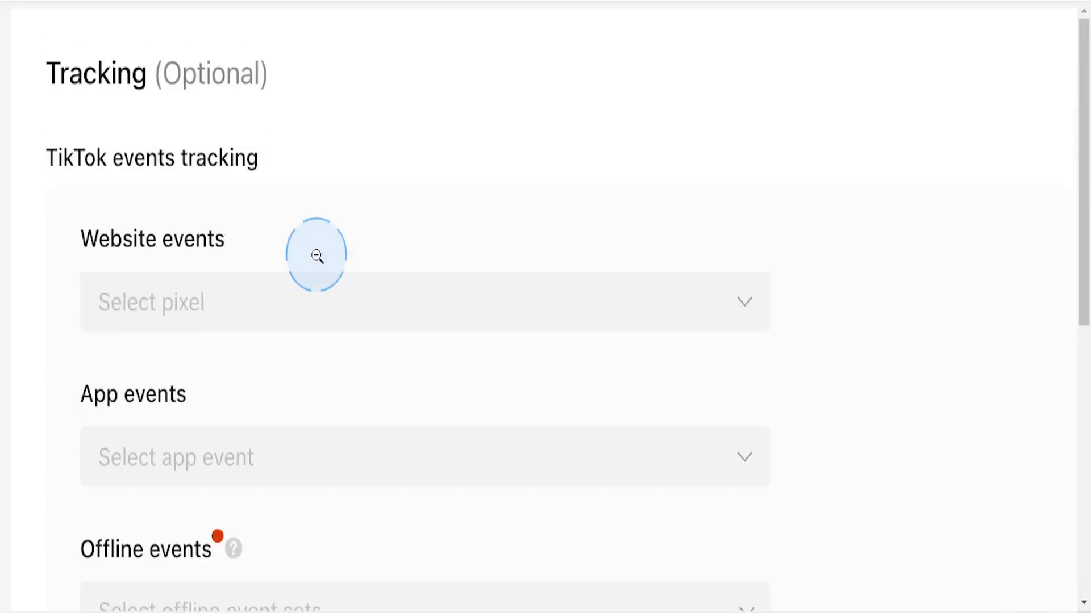
Go back over the website, app and offline event fields and compare them with the third-party impression and click tracking URL fields.
{"action": "scroll", "coordinate": [317, 256], "scroll_direction": "down", "scroll_amount": 6}
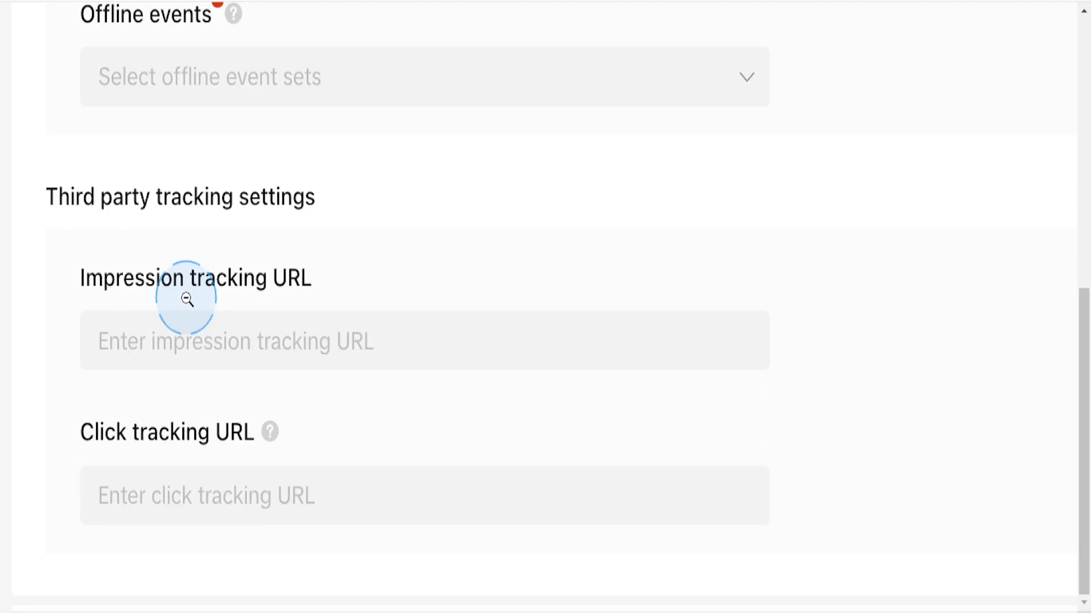
{"action": "scroll", "coordinate": [187, 300], "scroll_direction": "up", "scroll_amount": 8}
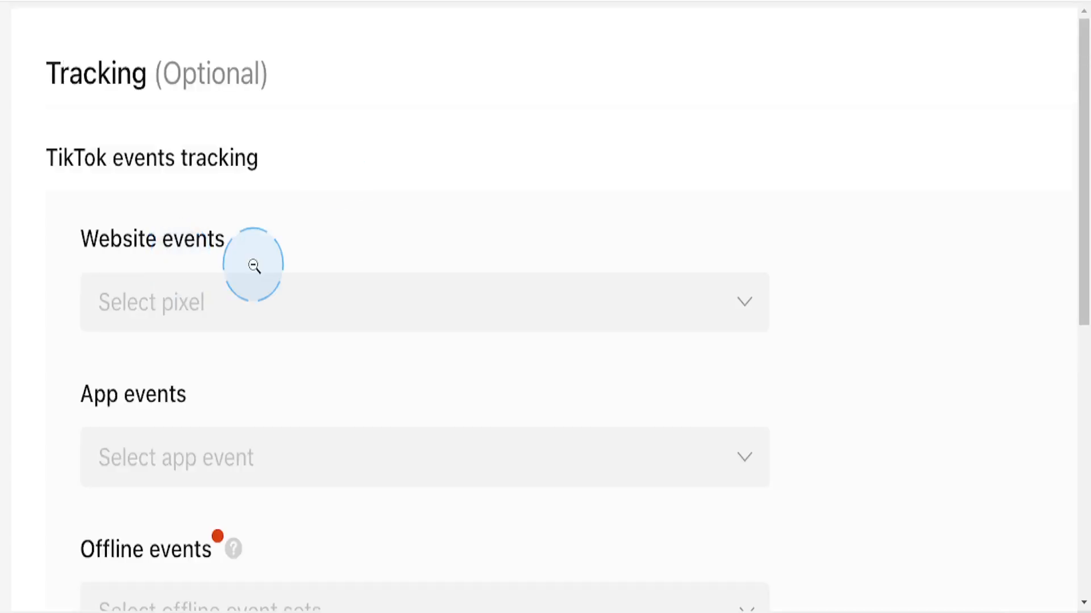
{"action": "scroll", "coordinate": [238, 307], "scroll_direction": "down", "scroll_amount": 2}
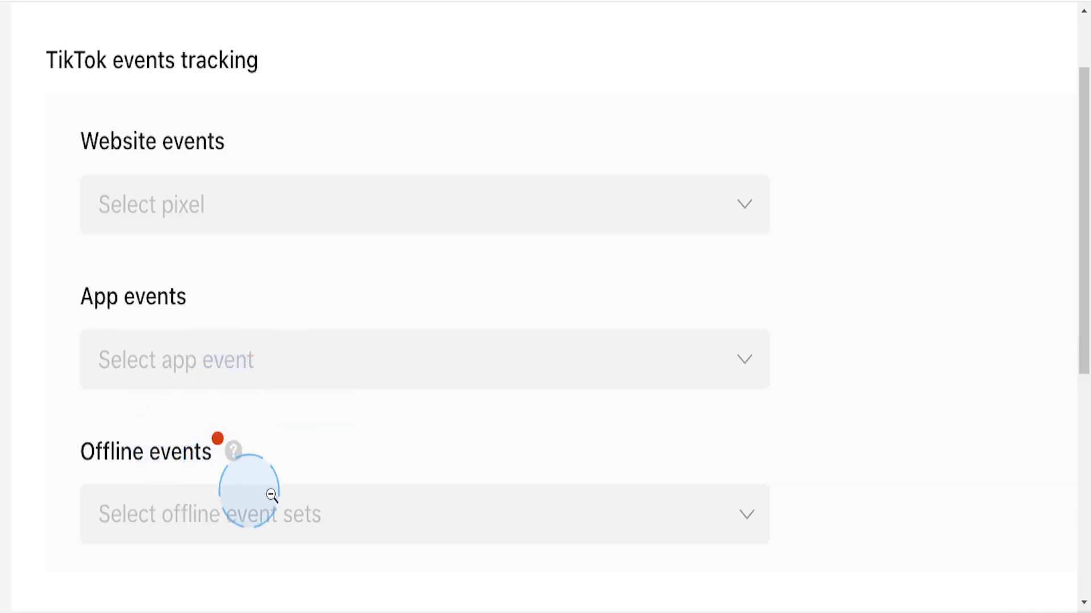
{"action": "scroll", "coordinate": [272, 495], "scroll_direction": "down", "scroll_amount": 7}
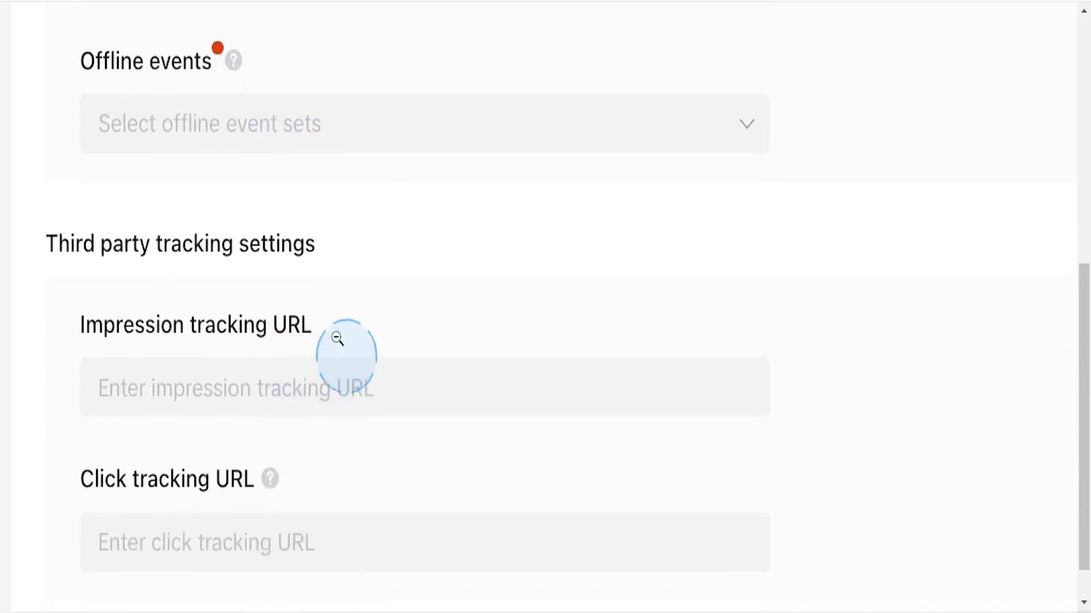
{"action": "scroll", "coordinate": [311, 300], "scroll_direction": "up", "scroll_amount": 3}
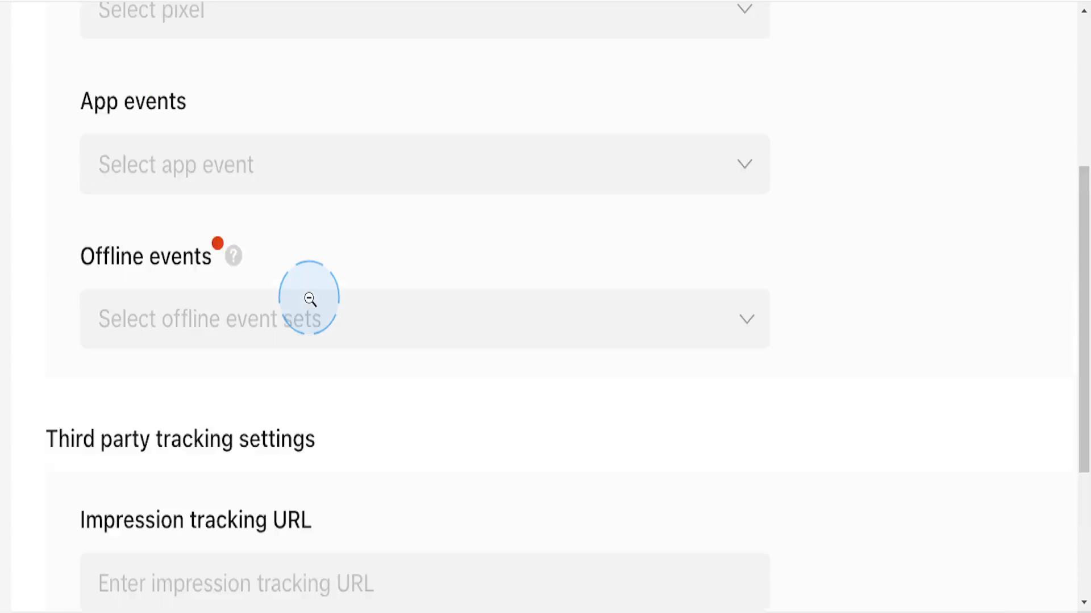
{"action": "scroll", "coordinate": [341, 336], "scroll_direction": "down", "scroll_amount": 2}
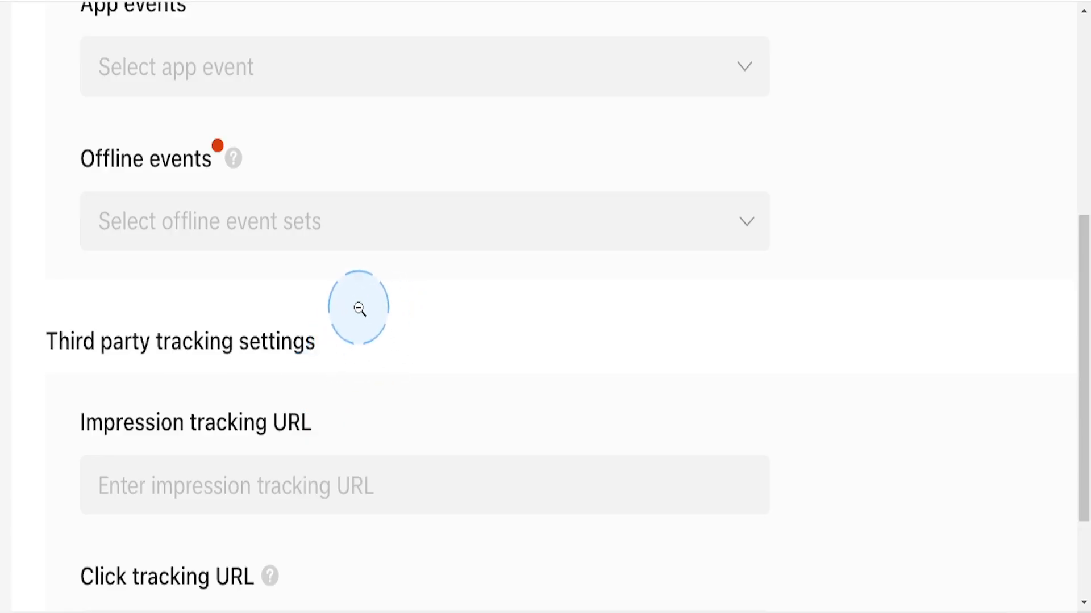
{"action": "scroll", "coordinate": [349, 340], "scroll_direction": "down", "scroll_amount": 2}
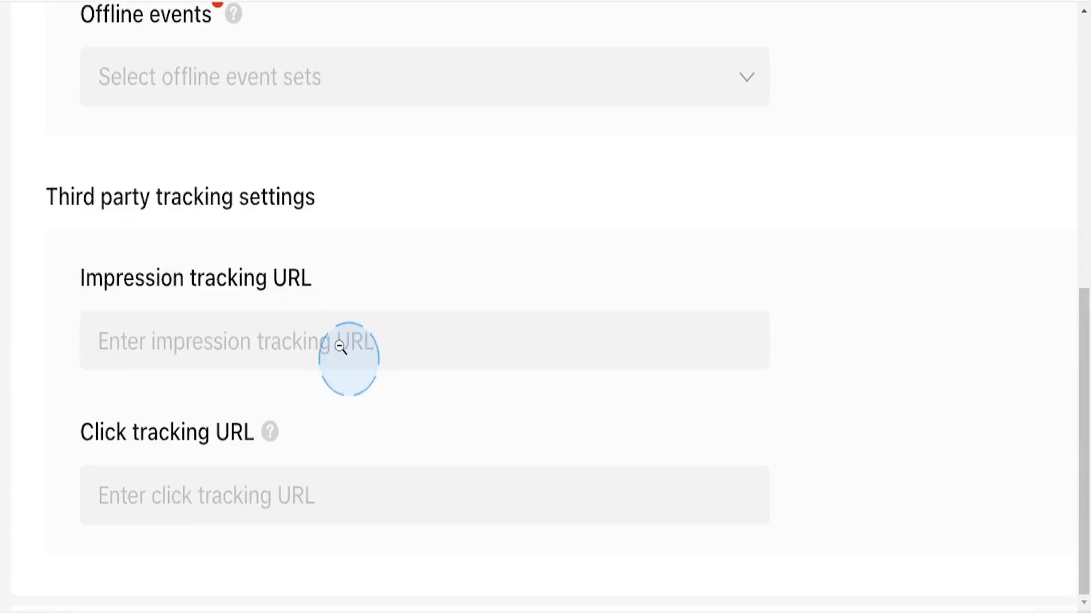
{"action": "scroll", "coordinate": [324, 334], "scroll_direction": "up", "scroll_amount": 7}
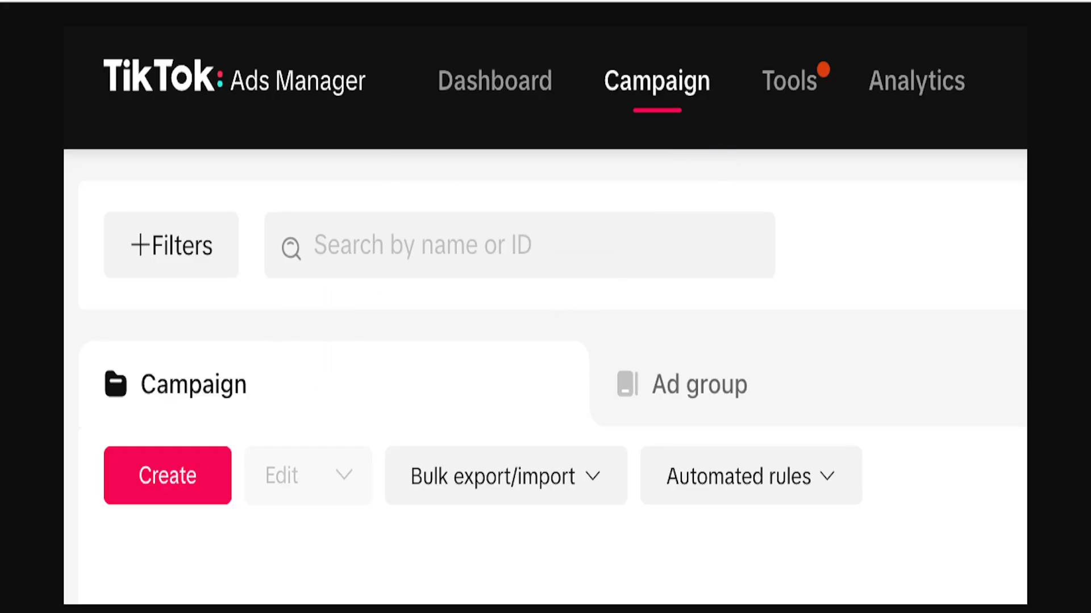
Examine the ad group's Targeting section, covering automatic targeting notes, Saved audience, Demographics, Audience, Interests & Behaviors and Device.
{"action": "left_click", "coordinate": [445, 218]}
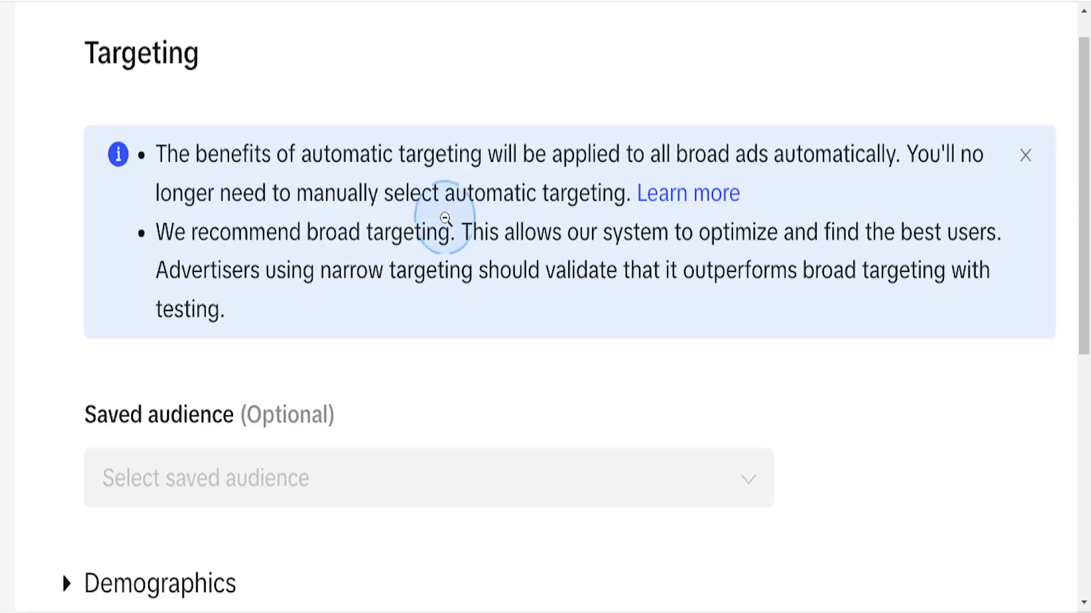
{"action": "scroll", "coordinate": [454, 220], "scroll_direction": "up", "scroll_amount": 1}
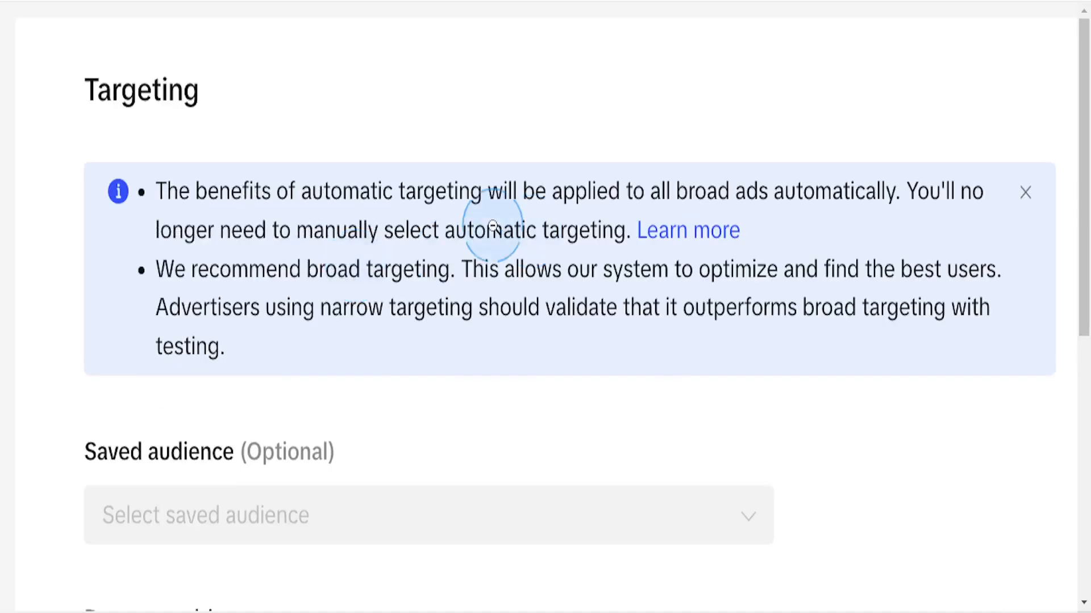
{"action": "scroll", "coordinate": [553, 283], "scroll_direction": "down", "scroll_amount": 7}
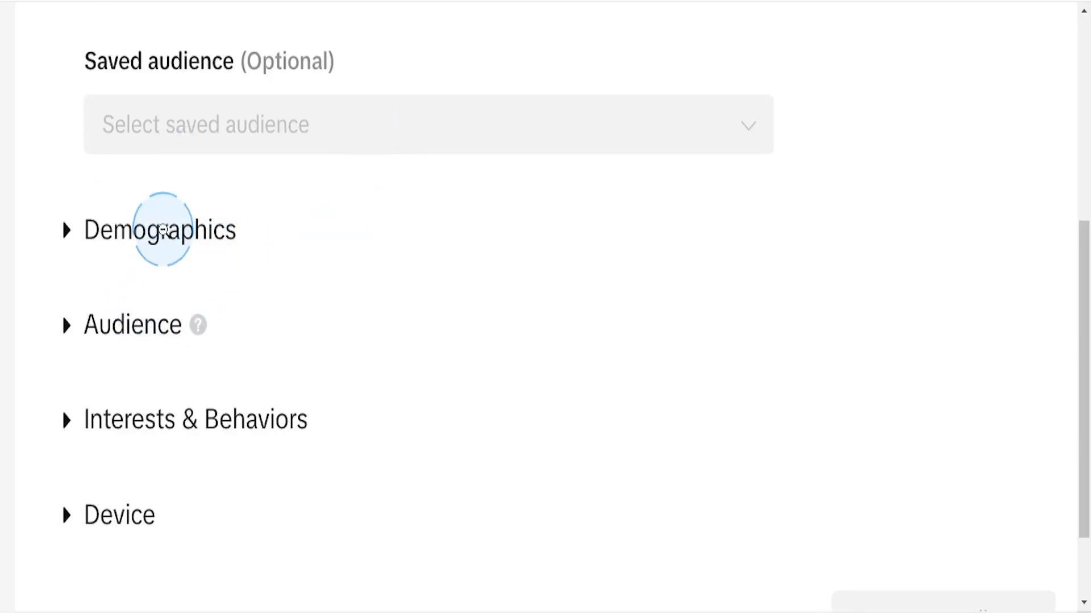
{"action": "scroll", "coordinate": [163, 230], "scroll_direction": "up", "scroll_amount": 3}
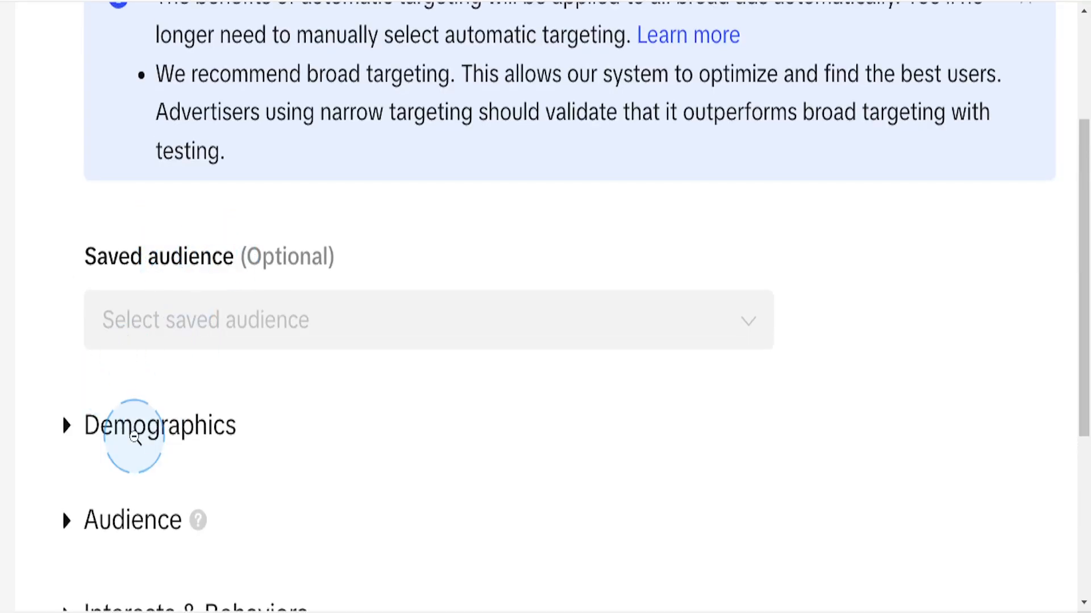
{"action": "scroll", "coordinate": [137, 448], "scroll_direction": "down", "scroll_amount": 3}
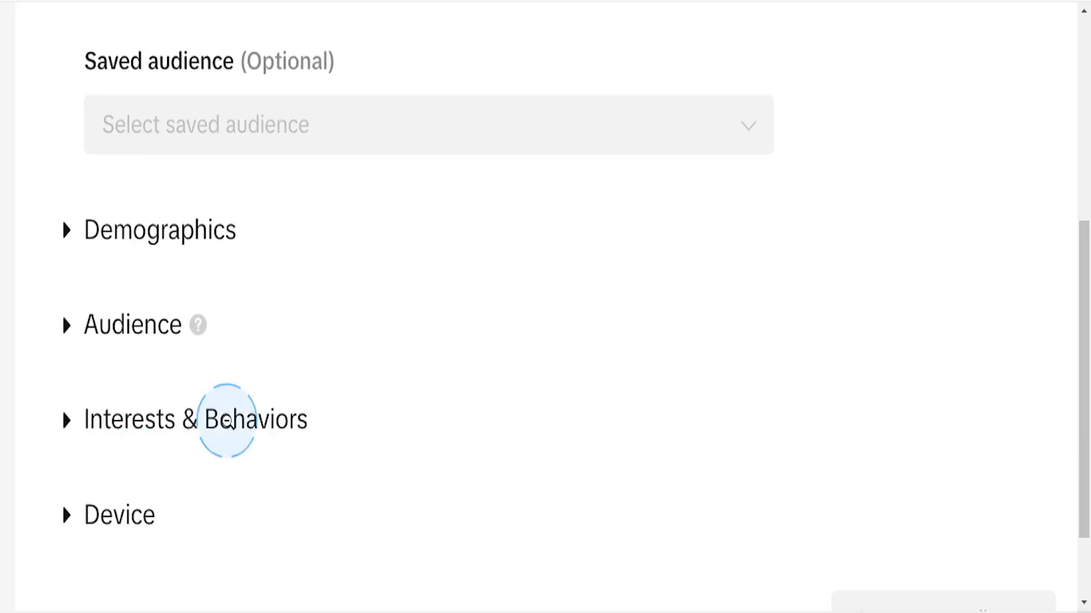
{"action": "scroll", "coordinate": [264, 391], "scroll_direction": "up", "scroll_amount": 4}
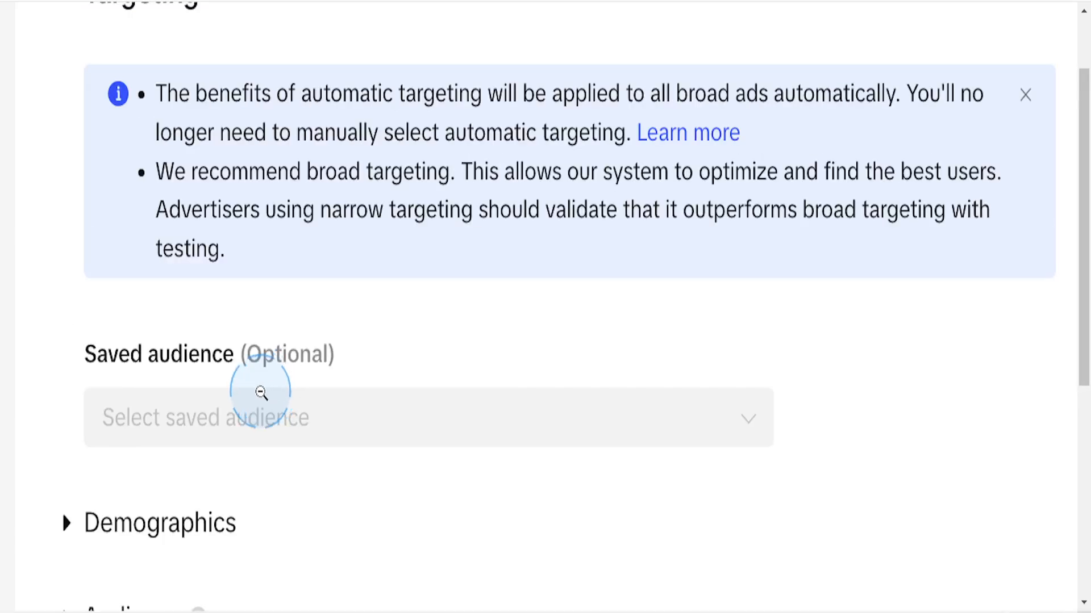
{"action": "scroll", "coordinate": [261, 392], "scroll_direction": "down", "scroll_amount": 6}
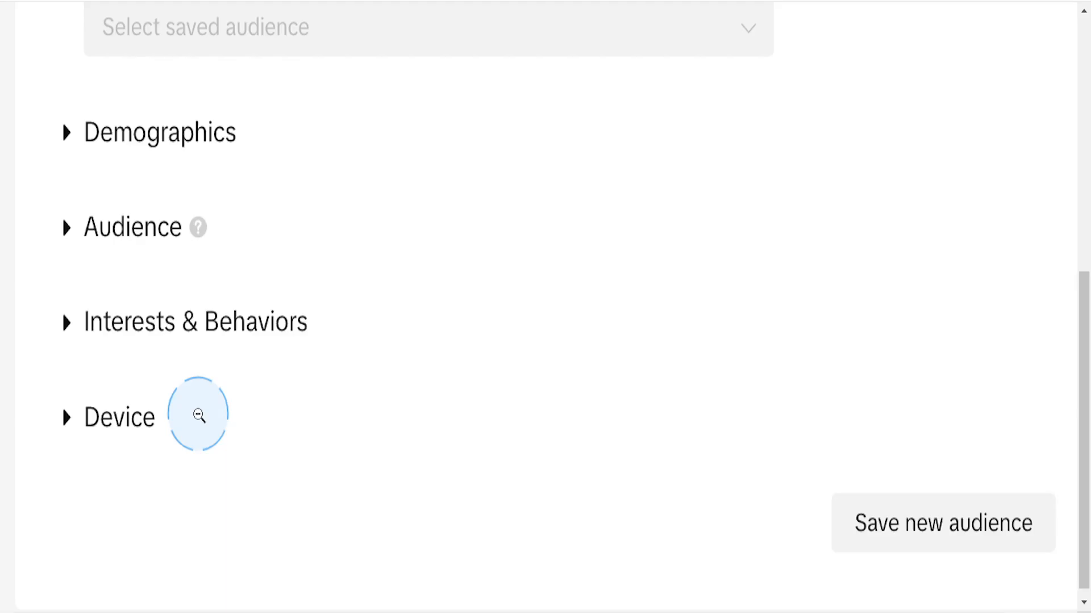
{"action": "scroll", "coordinate": [198, 416], "scroll_direction": "up", "scroll_amount": 8}
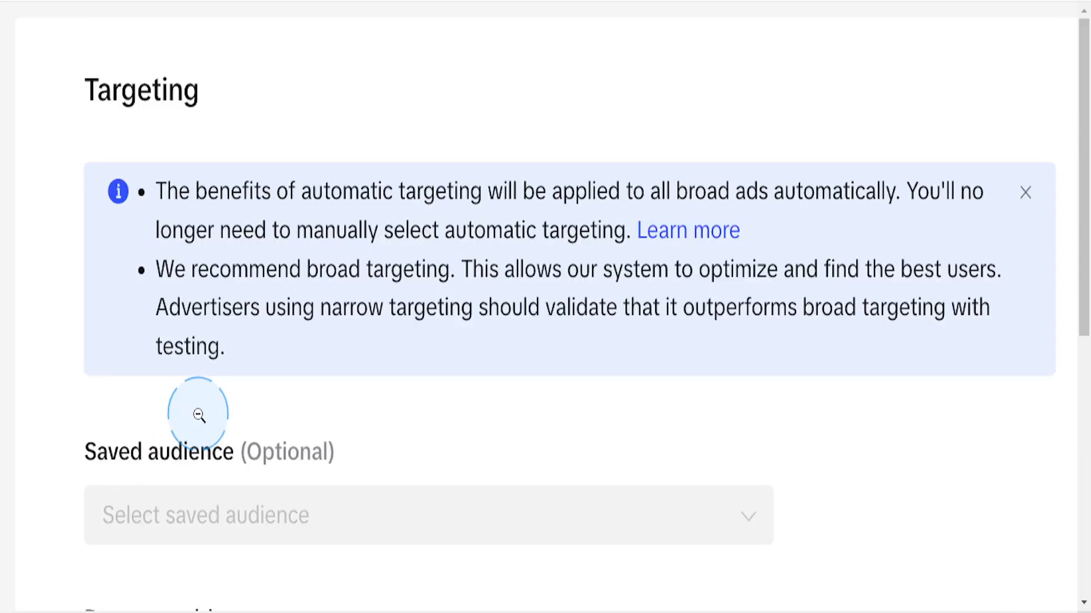
{"action": "scroll", "coordinate": [233, 370], "scroll_direction": "down", "scroll_amount": 8}
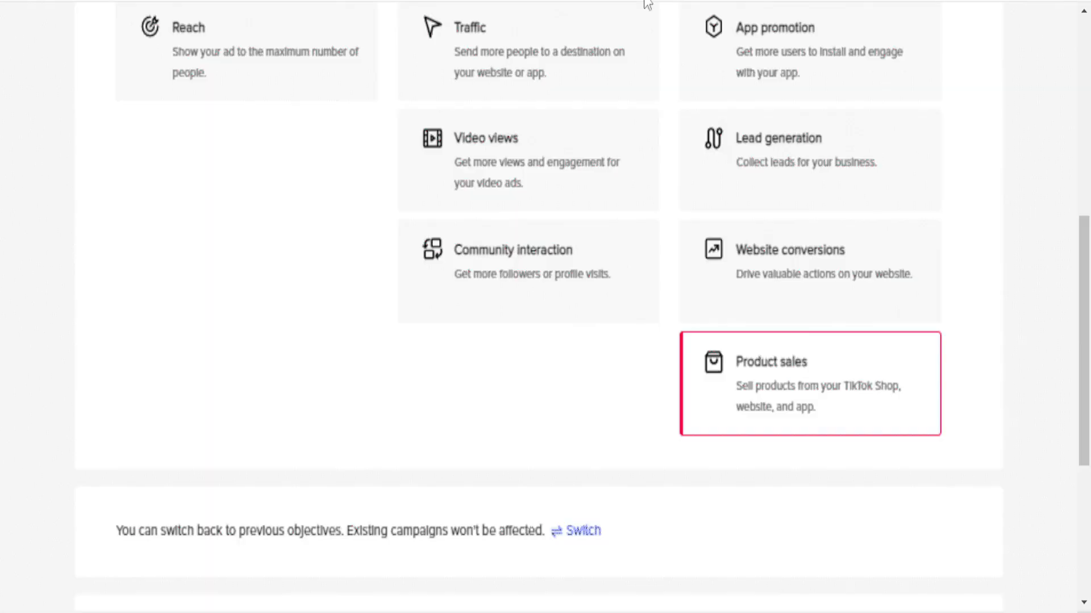
Review the new campaign's advertising objectives, especially Product sales, and the Catalog and TikTok Shop product source options.
{"action": "scroll", "coordinate": [624, 309], "scroll_direction": "up", "scroll_amount": 6}
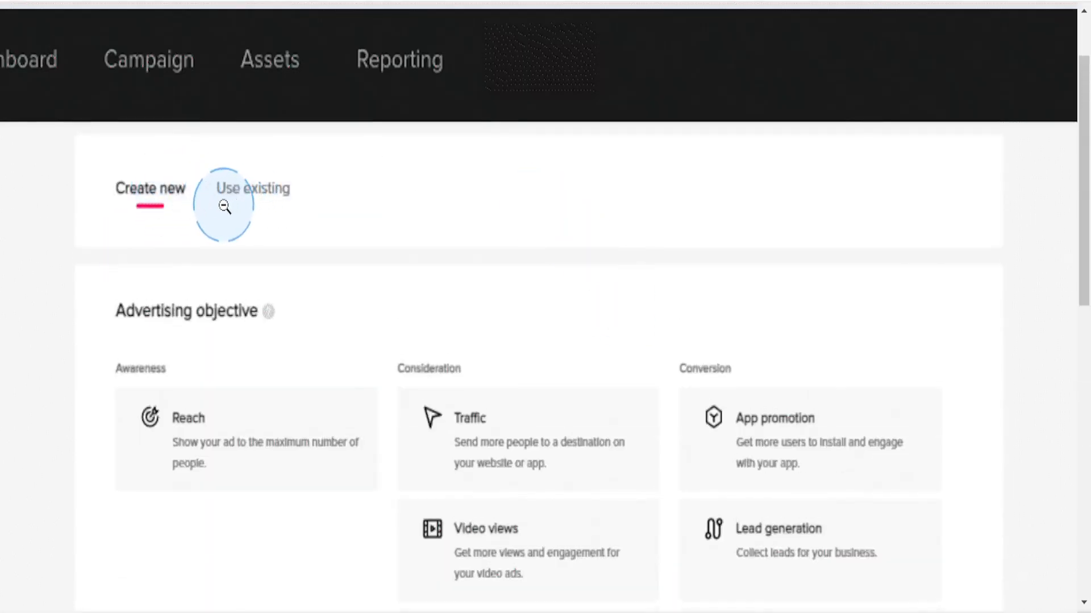
{"action": "scroll", "coordinate": [154, 147], "scroll_direction": "up", "scroll_amount": 2}
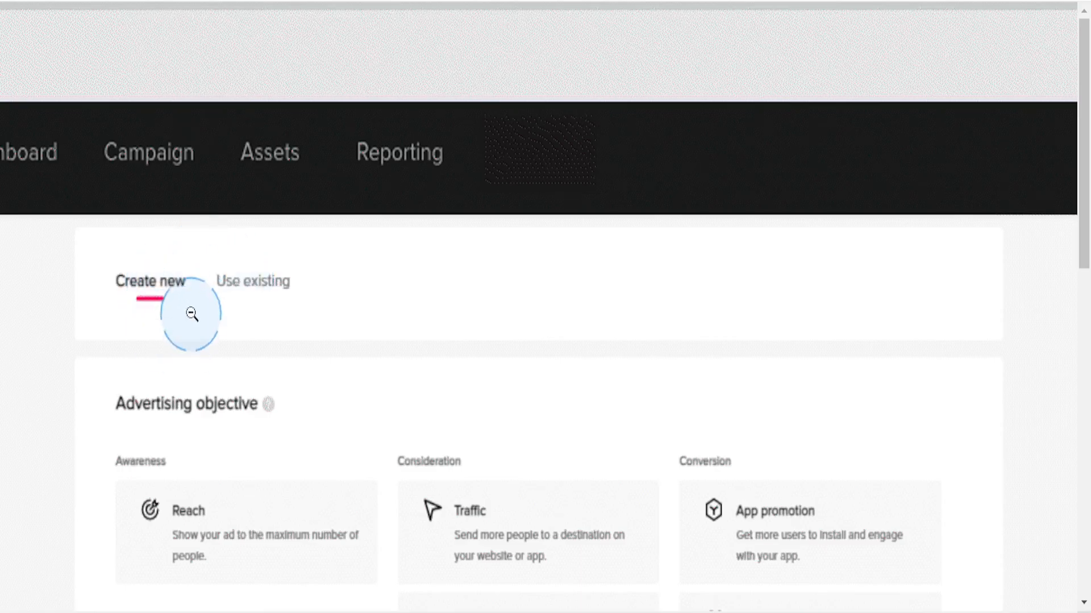
{"action": "scroll", "coordinate": [195, 312], "scroll_direction": "down", "scroll_amount": 5}
{"action": "scroll", "coordinate": [623, 360], "scroll_direction": "down", "scroll_amount": 5}
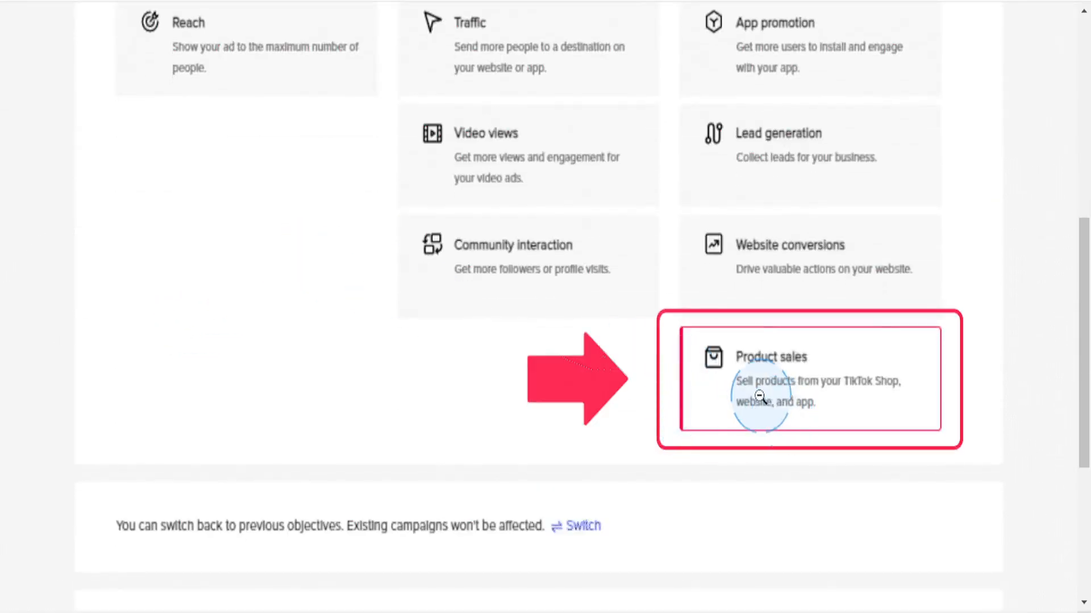
{"action": "scroll", "coordinate": [745, 395], "scroll_direction": "down", "scroll_amount": 4}
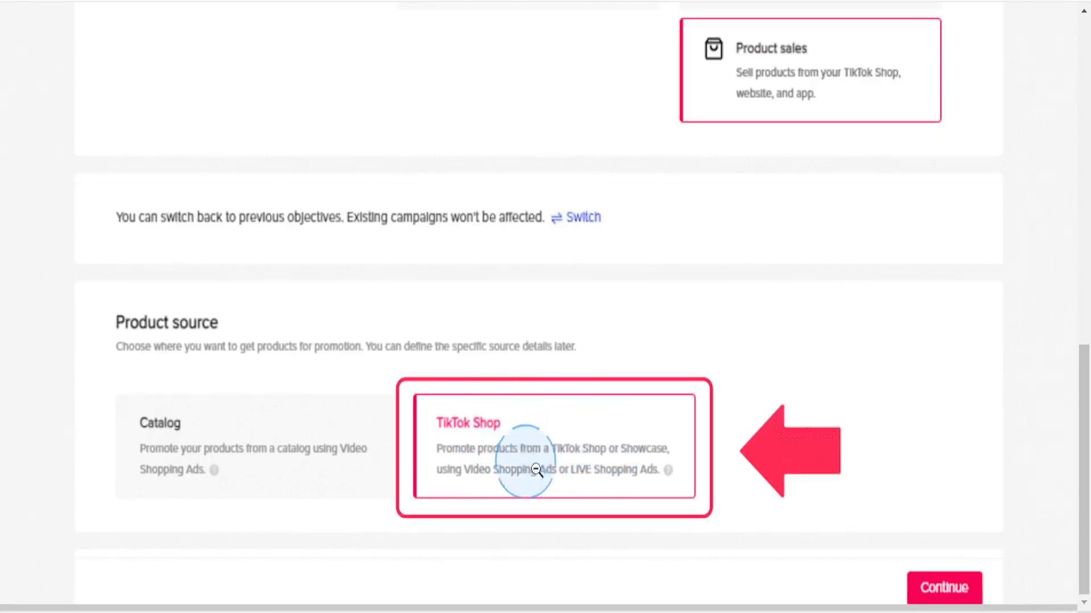
{"action": "scroll", "coordinate": [807, 164], "scroll_direction": "up", "scroll_amount": 2}
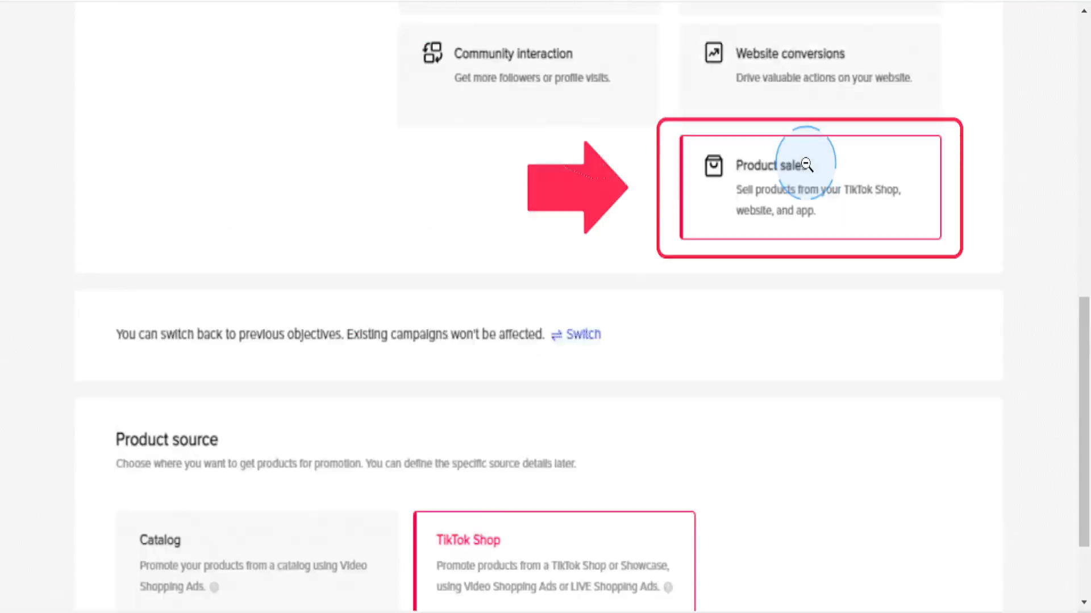
{"action": "scroll", "coordinate": [807, 165], "scroll_direction": "down", "scroll_amount": 2}
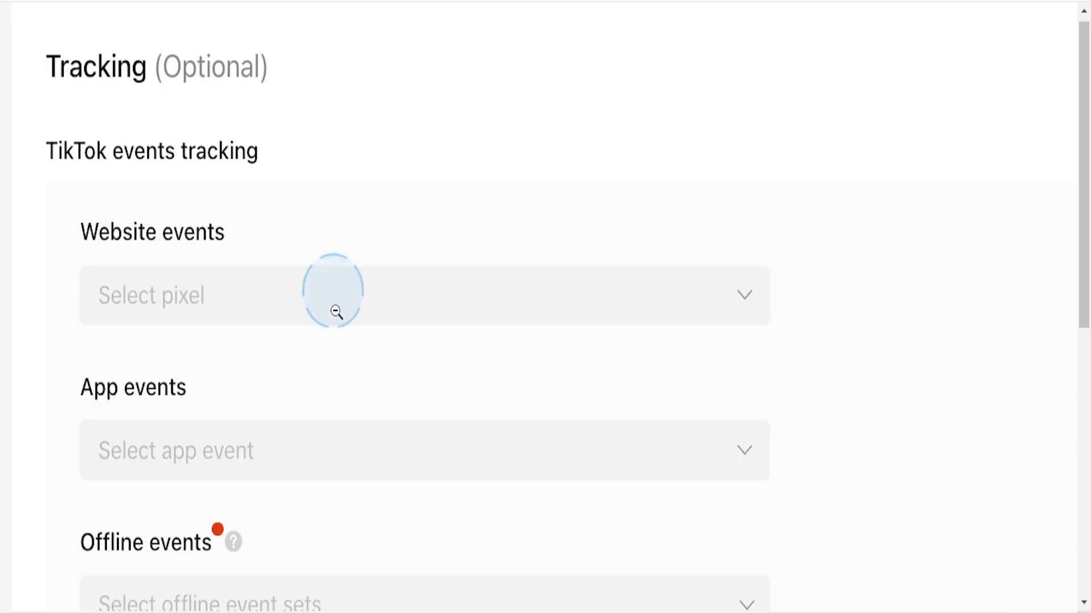
Look over the pixel, app event and offline event set fields in the optional Tracking section.
{"action": "scroll", "coordinate": [321, 313], "scroll_direction": "down", "scroll_amount": 3}
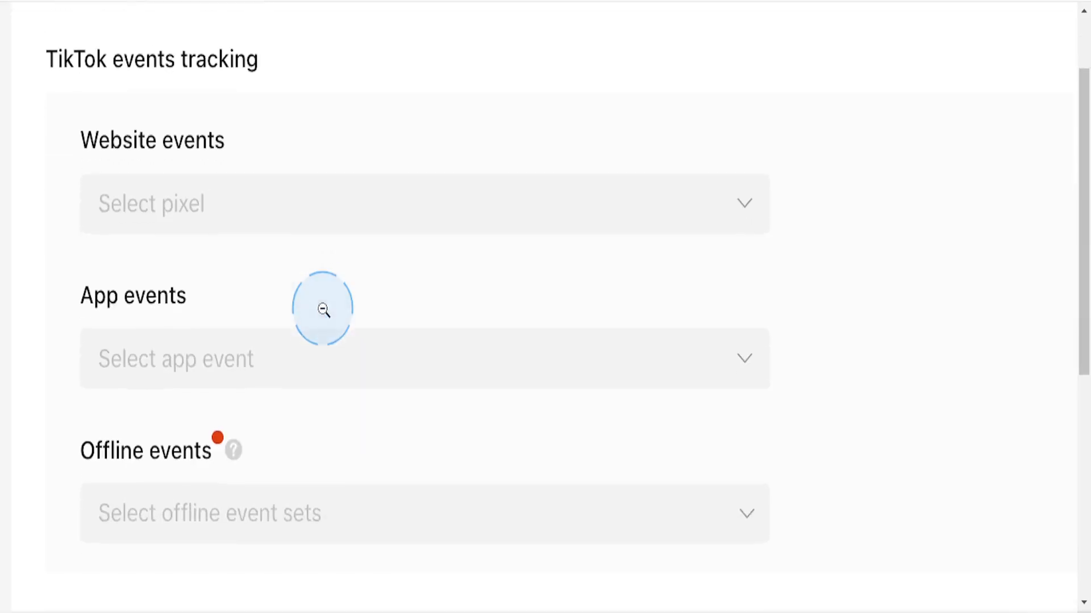
{"action": "scroll", "coordinate": [323, 309], "scroll_direction": "down", "scroll_amount": 5}
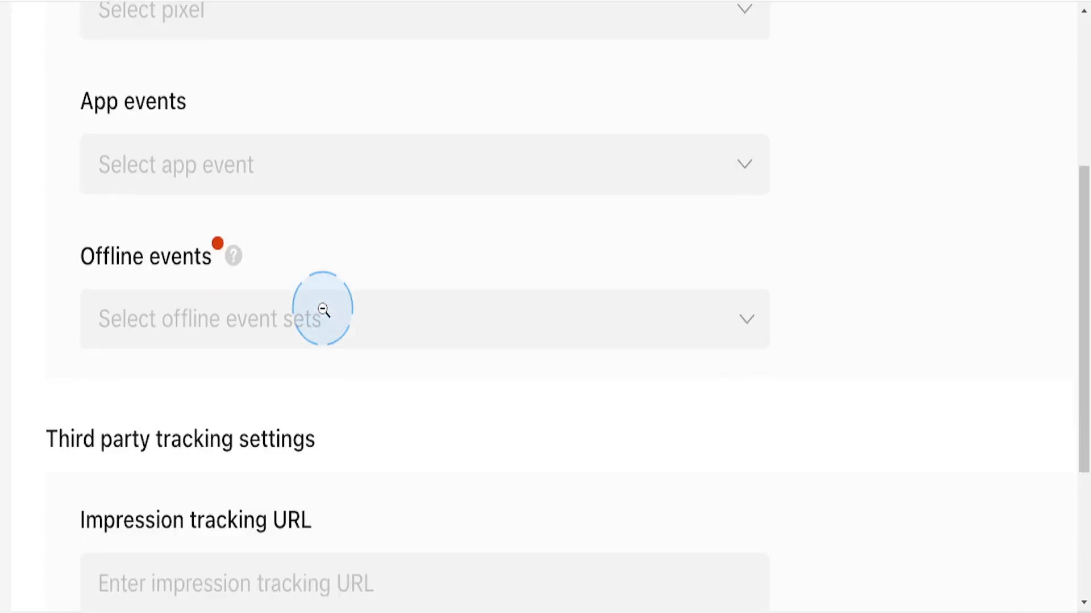